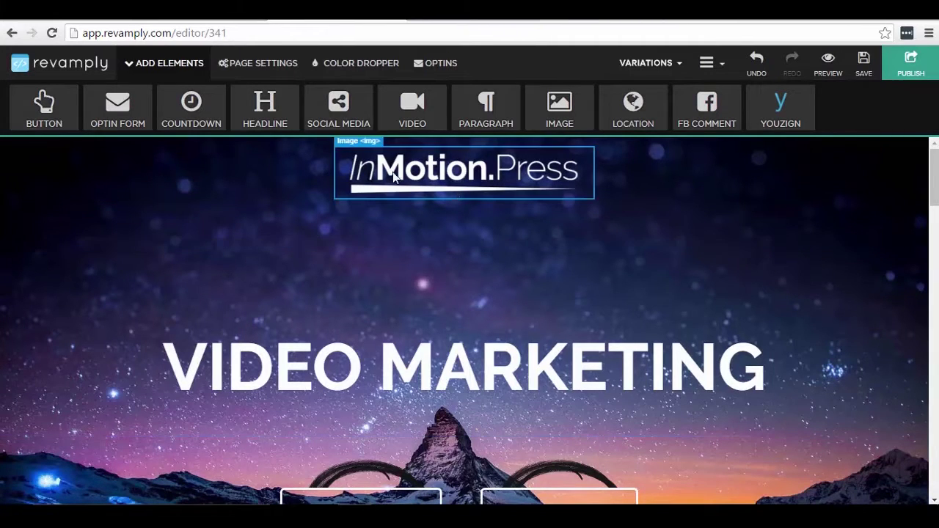
- Review the landing page's logo, headline and buttons in the editor and look through the adelopod.co page for comparison
scroll(827, 256, "down", 2)
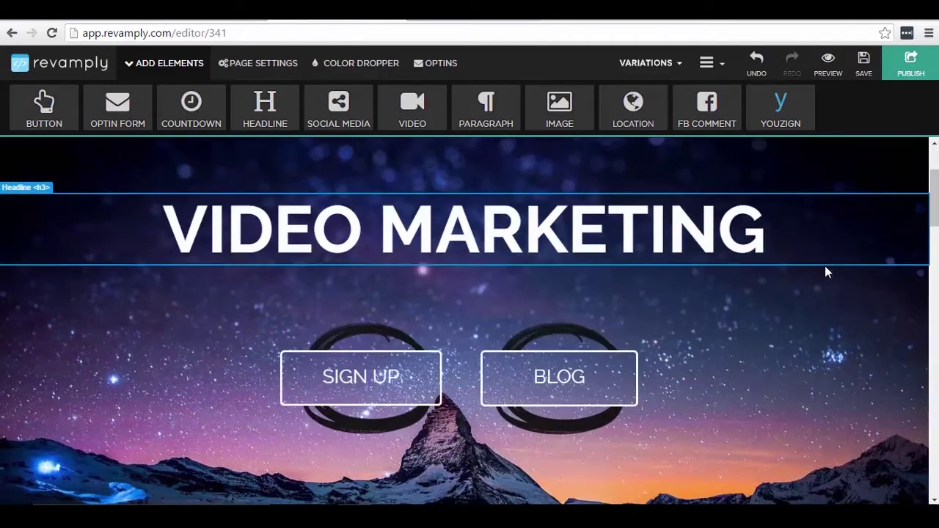
scroll(824, 272, "up", 2)
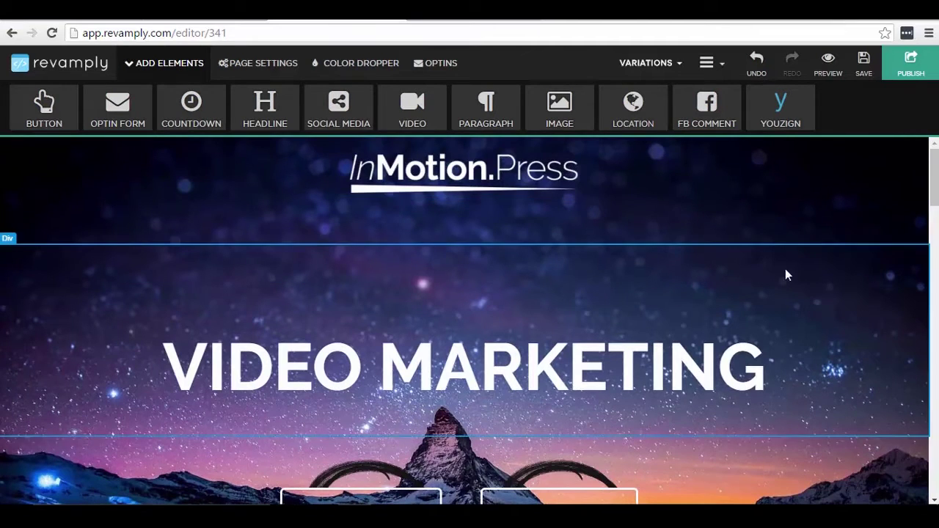
scroll(735, 339, "down", 1)
scroll(737, 339, "up", 1)
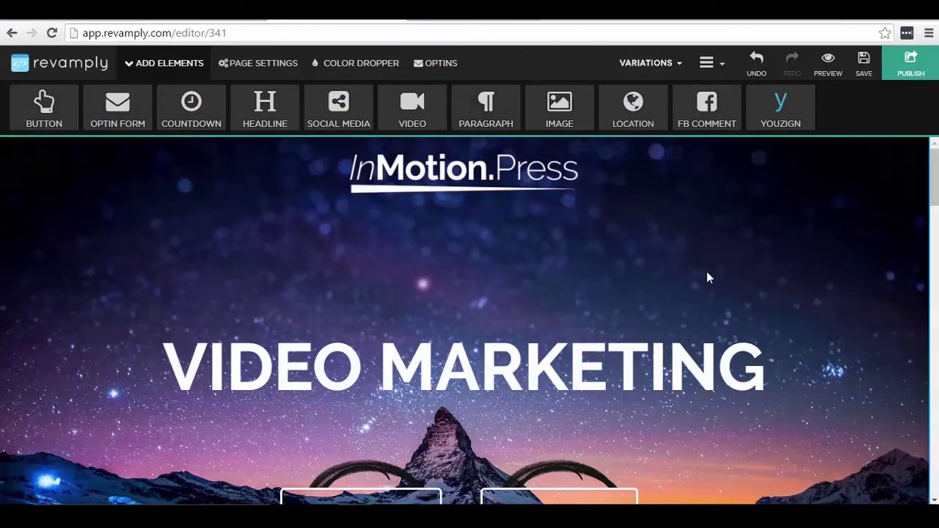
scroll(708, 277, "down", 3)
scroll(755, 292, "up", 3)
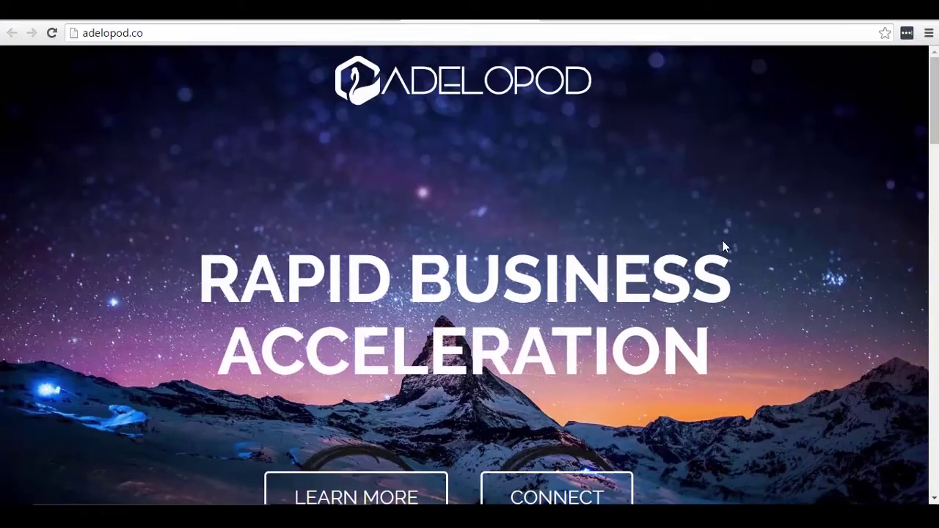
scroll(721, 240, "down", 10)
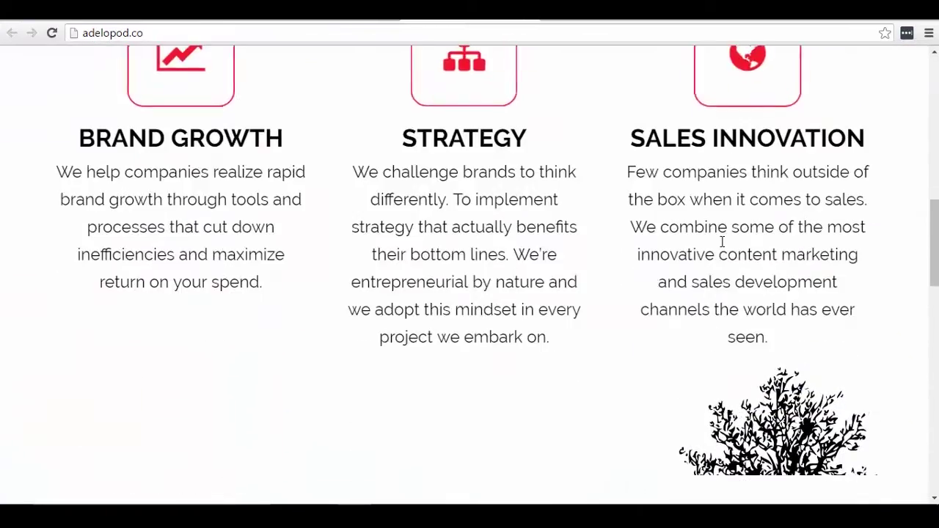
scroll(721, 242, "down", 10)
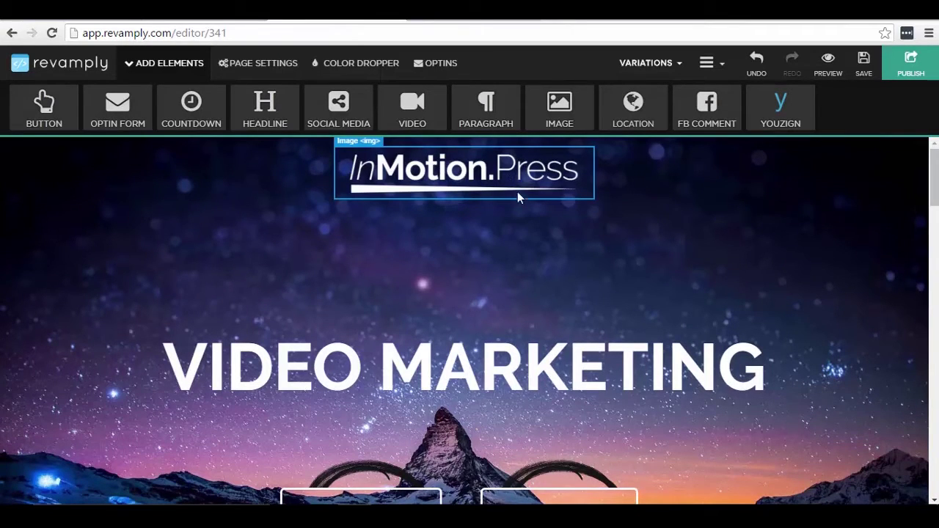
scroll(751, 268, "down", 2)
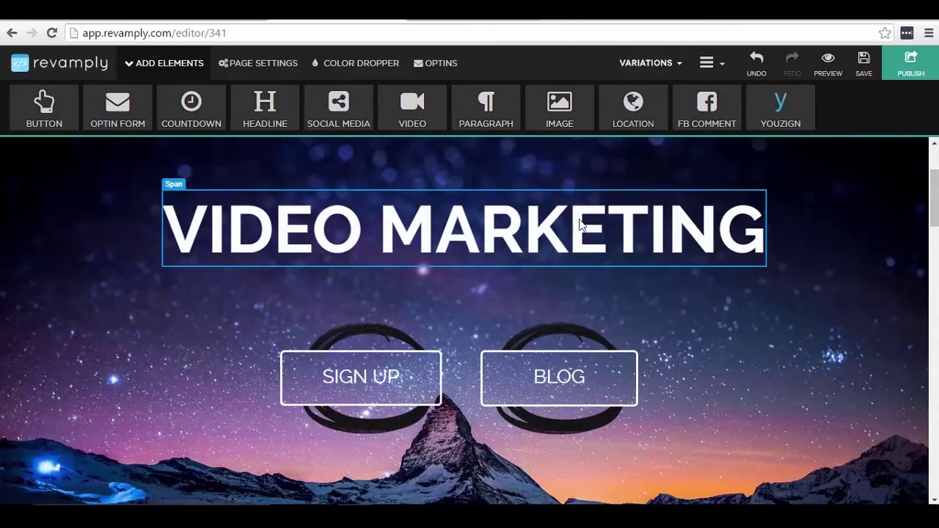
left_click(577, 226)
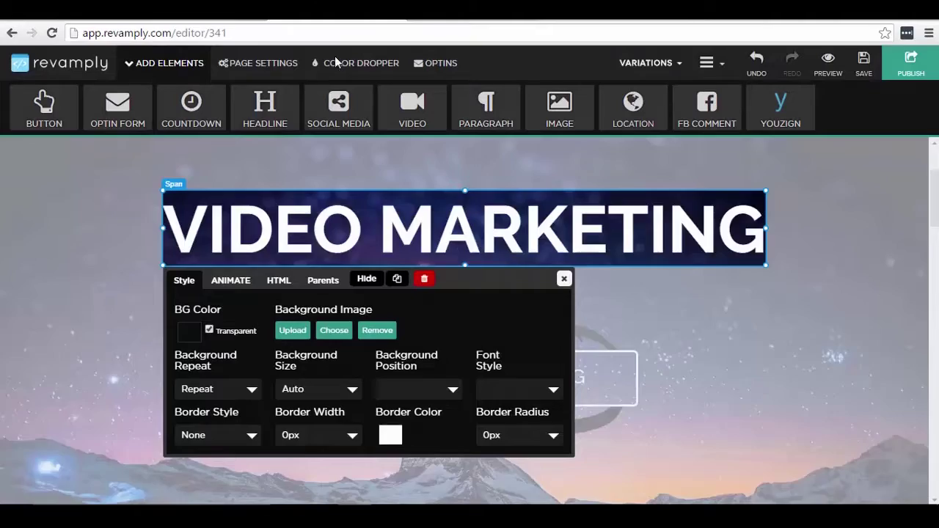
key("Escape")
- Replace the "Brand Growth" headline in the three-column section with "video creation"
scroll(425, 260, "down", 2)
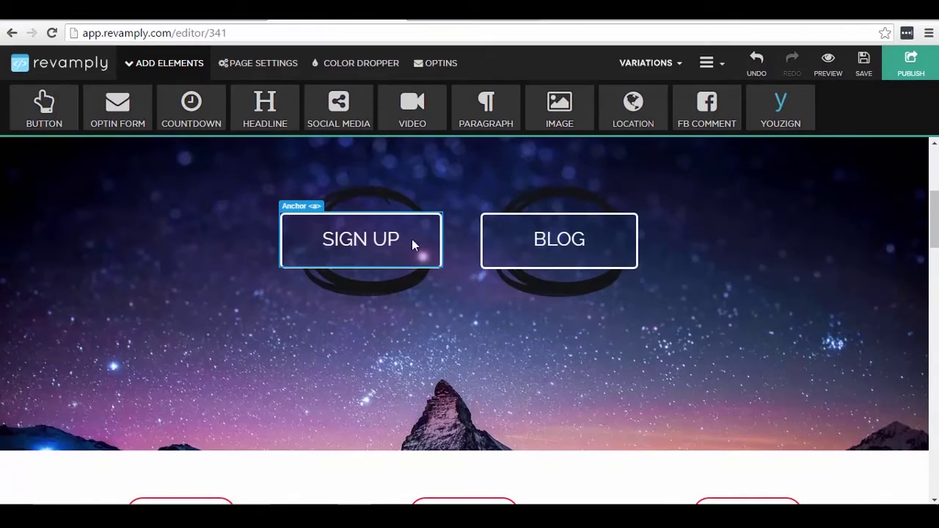
scroll(716, 304, "down", 6)
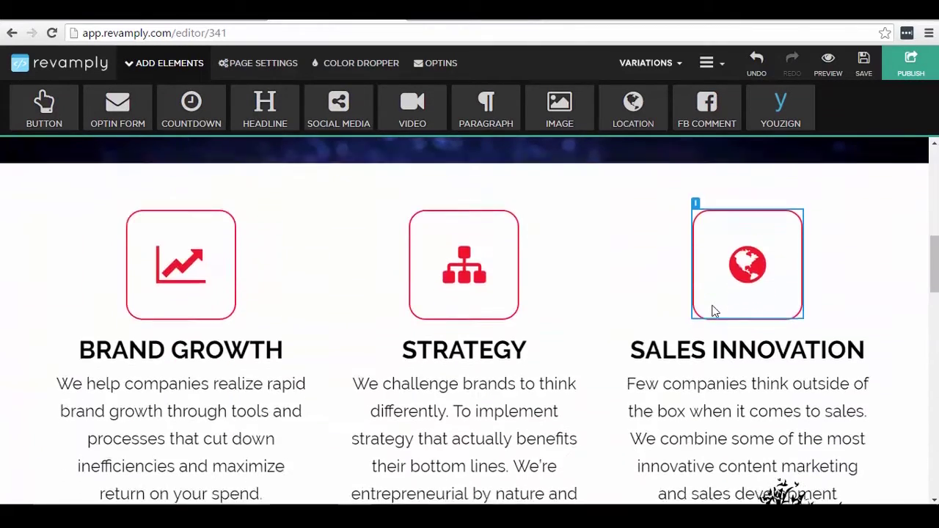
scroll(713, 311, "up", 3)
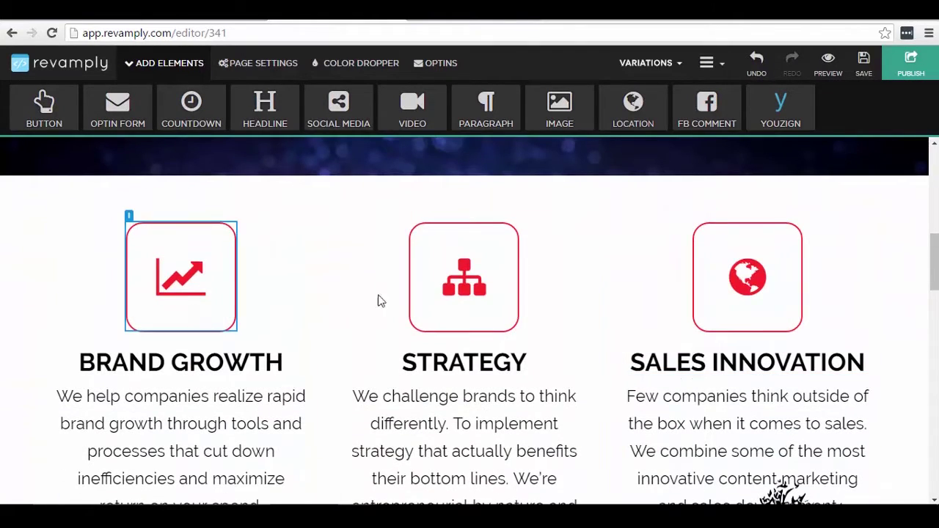
scroll(877, 281, "down", 1)
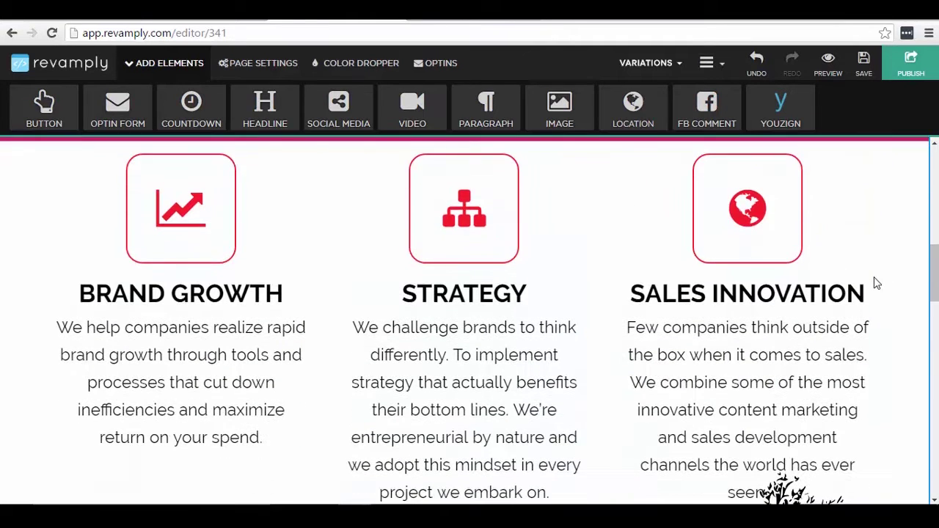
scroll(221, 234, "down", 1)
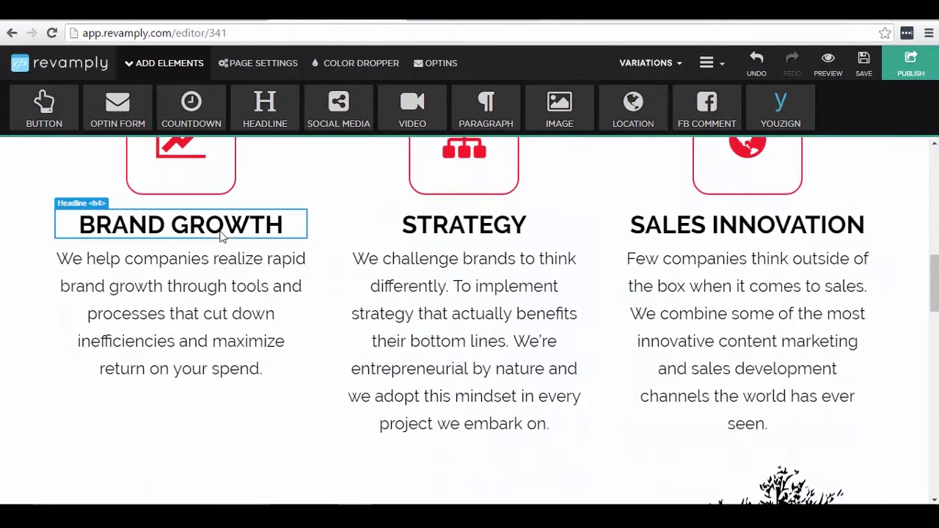
scroll(176, 315, "up", 1)
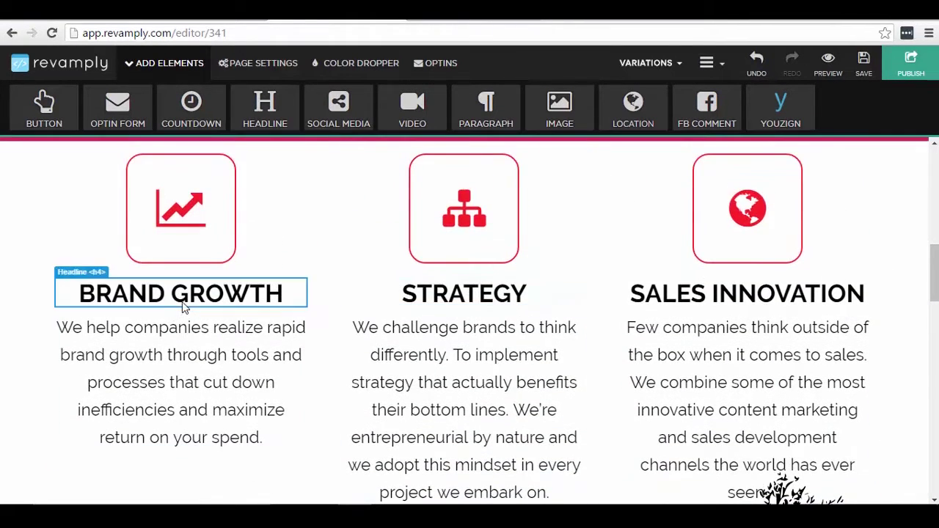
left_click(185, 307)
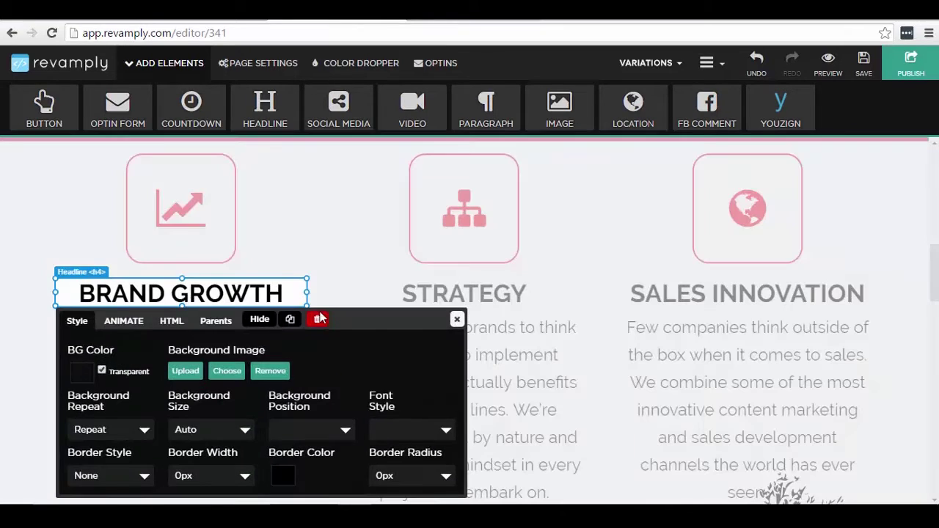
left_click(176, 320)
left_click_drag(158, 348, 29, 349)
type("video ")
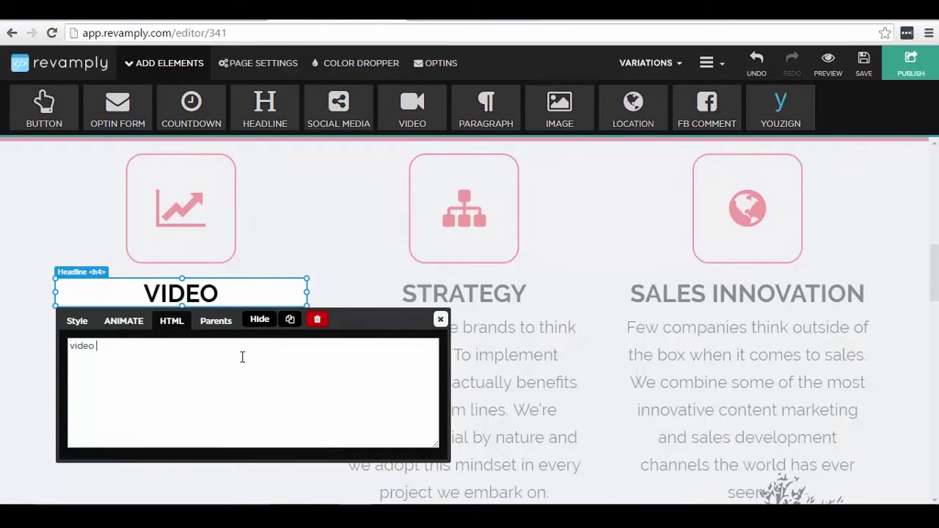
type("creation")
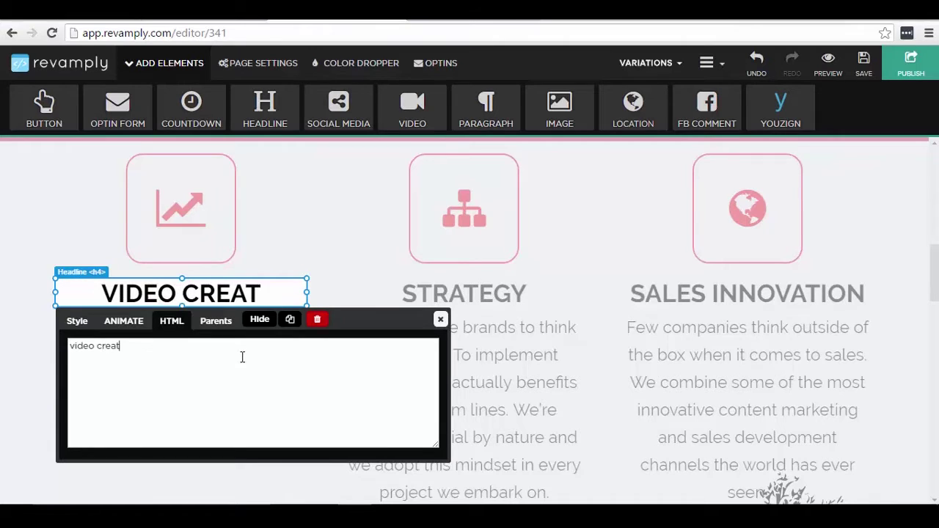
left_click(372, 288)
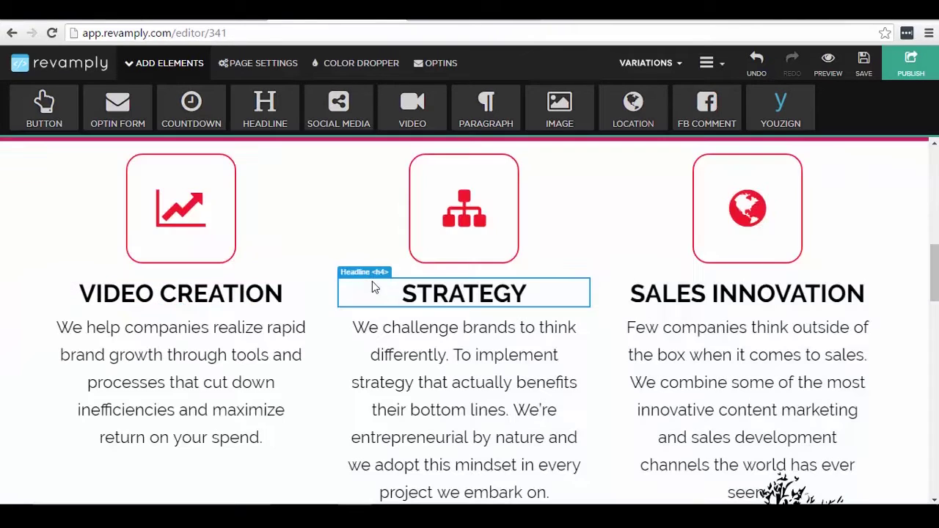
- Replace the "Strategy" headline in the middle column with "video seo"
left_click(569, 286)
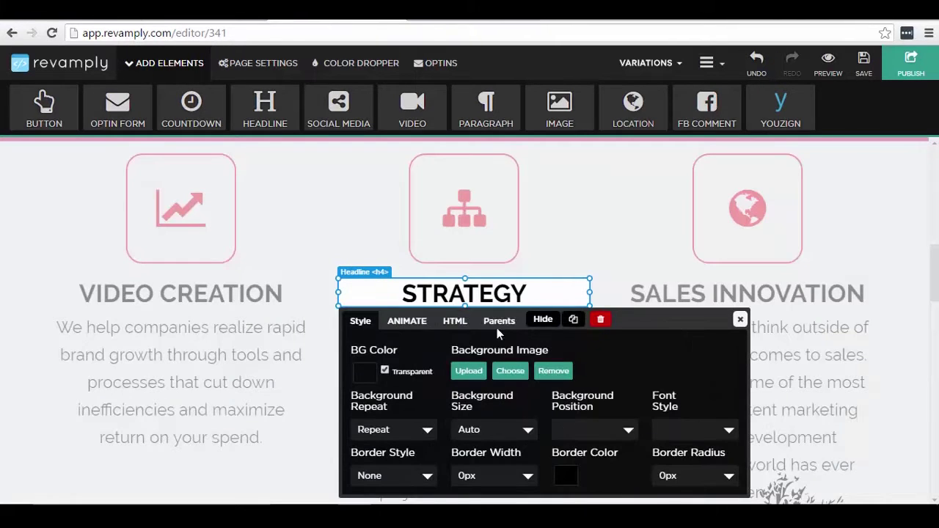
left_click(454, 321)
key("ctrl+a")
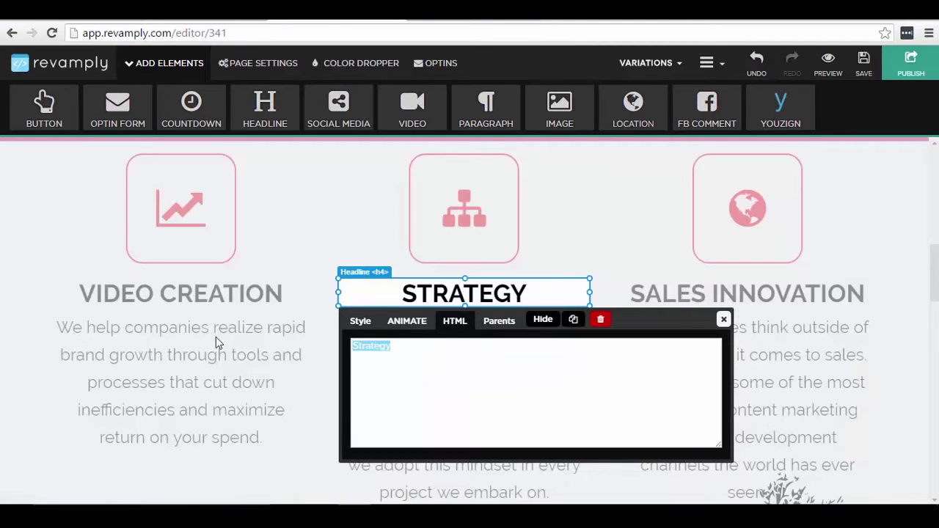
type("video")
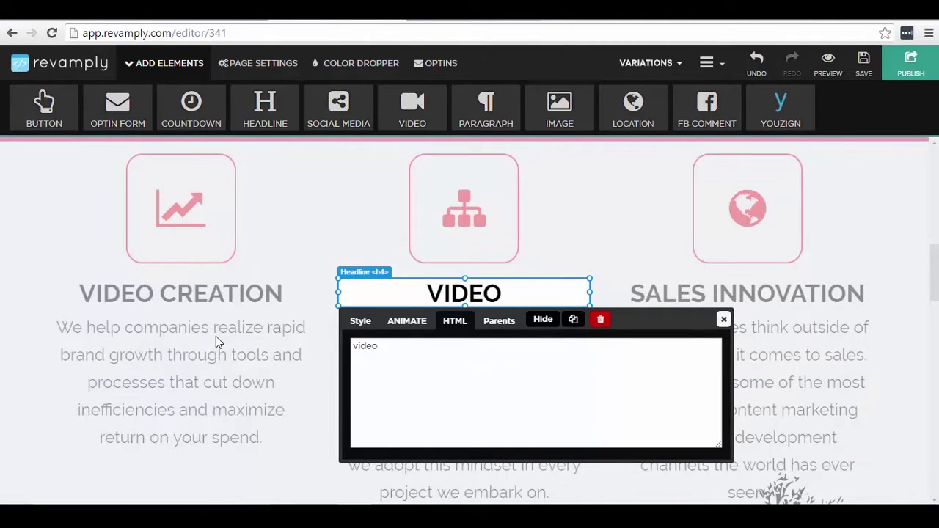
type(" seo")
left_click(604, 227)
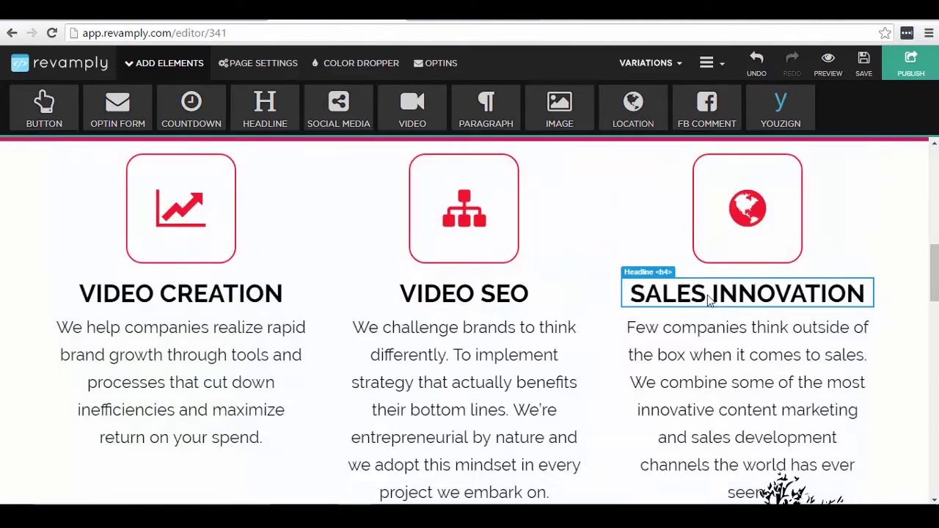
- Replace the "Sales Innovation" headline in the third column with "video ads"
left_click(745, 293)
left_click(594, 324)
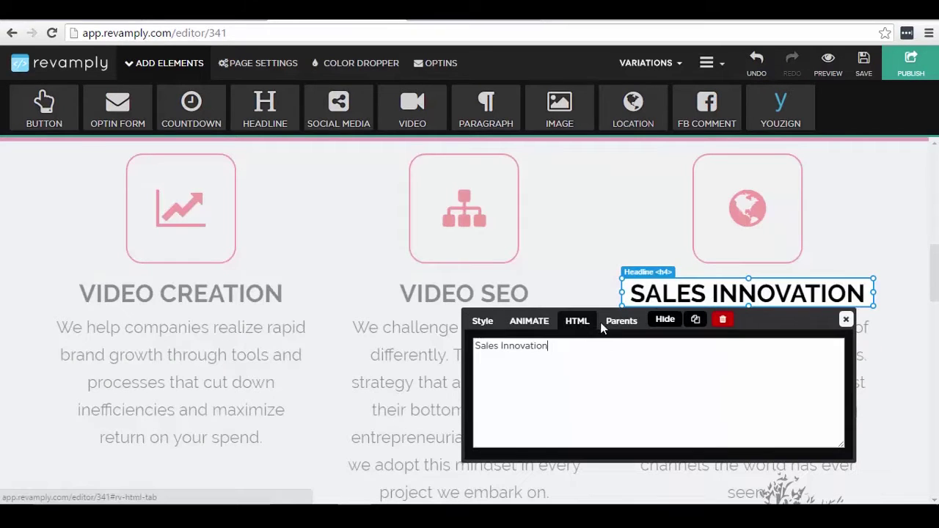
key("ctrl+a")
type("video ads")
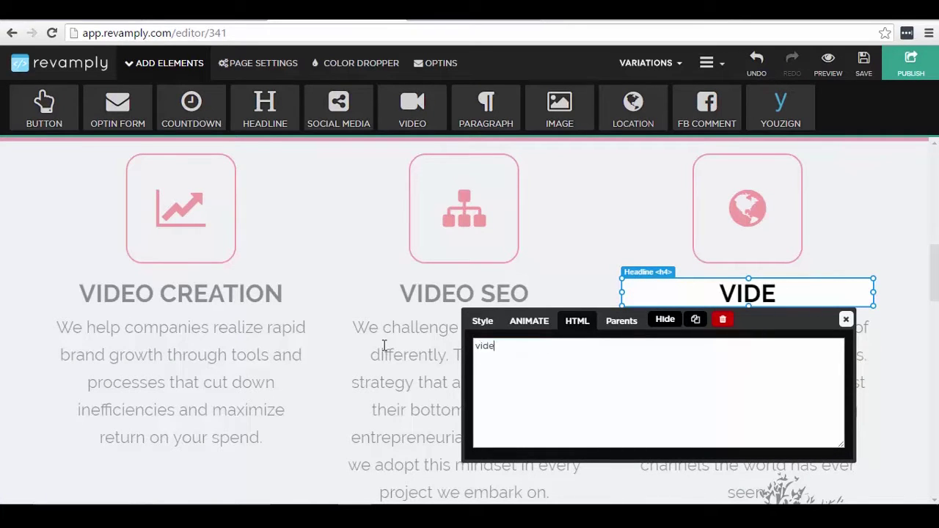
left_click(877, 342)
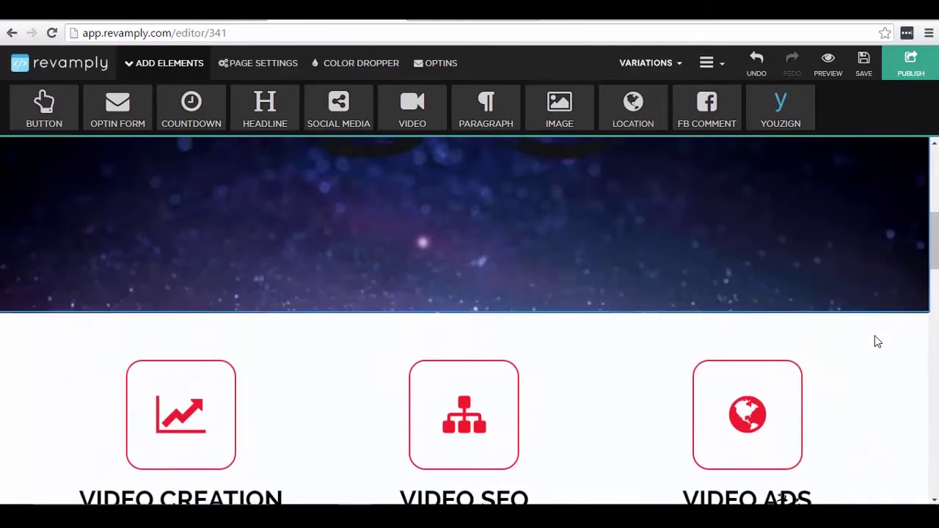
- Replace the paragraph under Video Creation with "A comprehensive collection of video creation training including script writing, video shooting, and video editing."
scroll(874, 335, "down", 4)
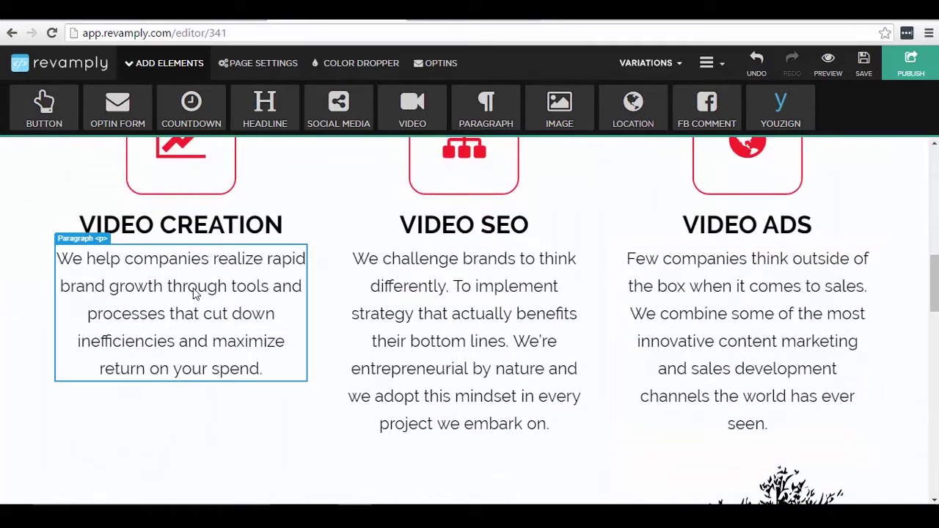
left_click(195, 294)
left_click(168, 395)
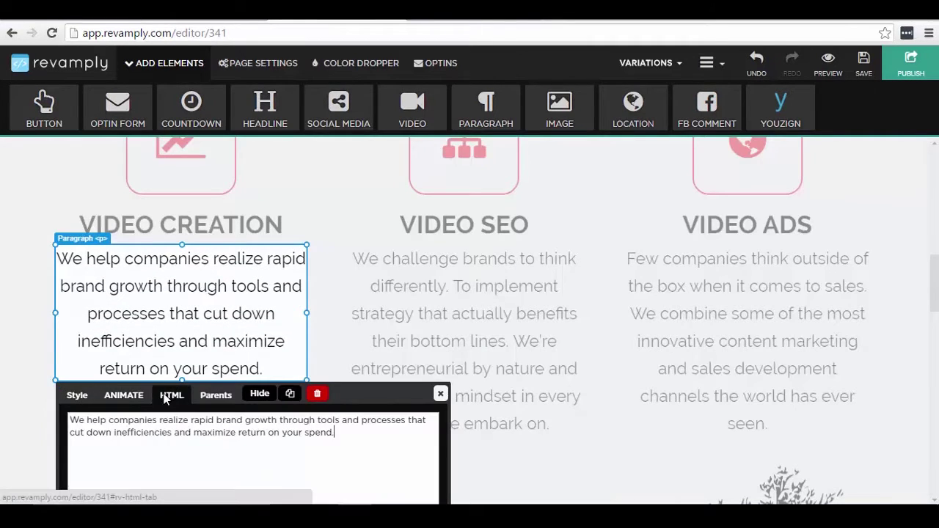
left_click_drag(352, 442, 2, 396)
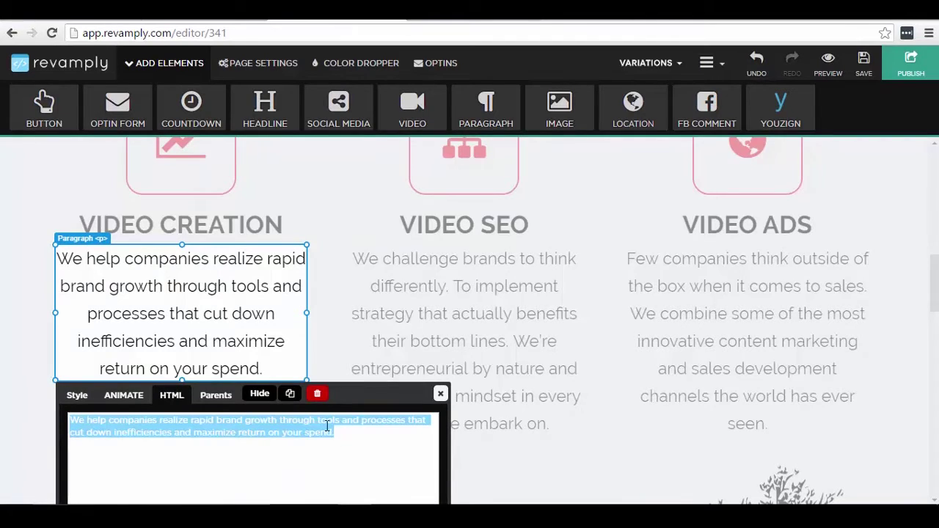
type("A co")
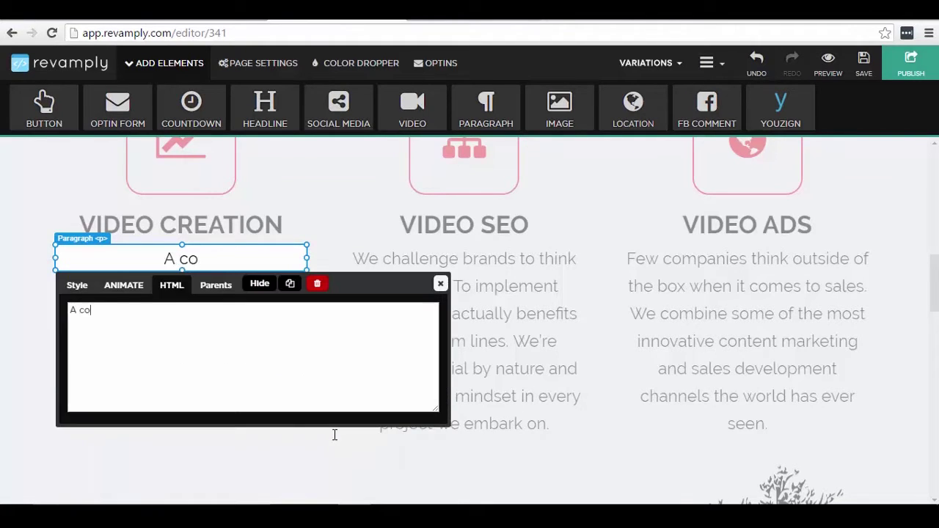
type("mprehensive collect")
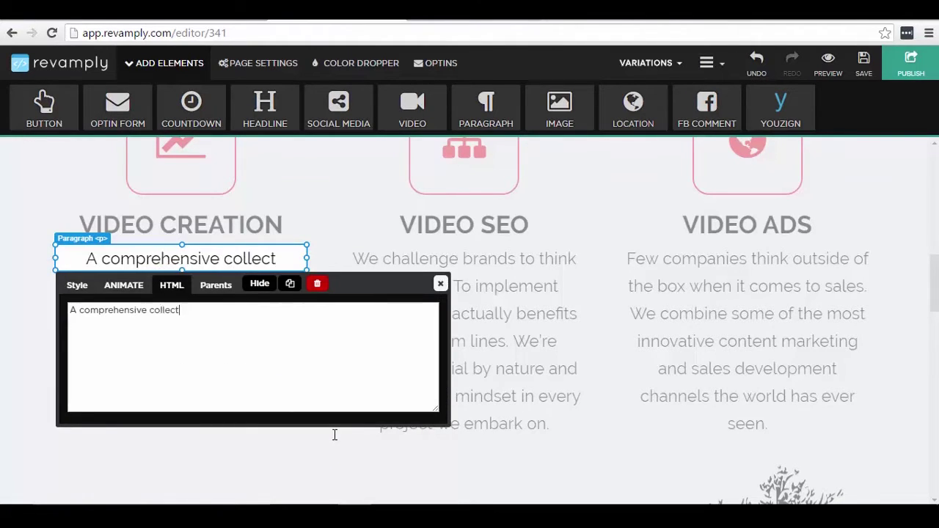
type("ion of video crea")
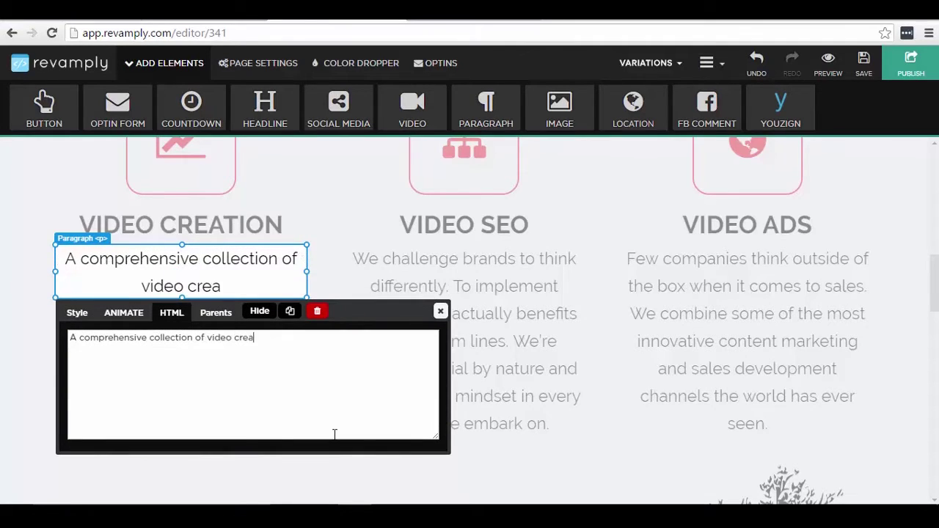
type("tion training in")
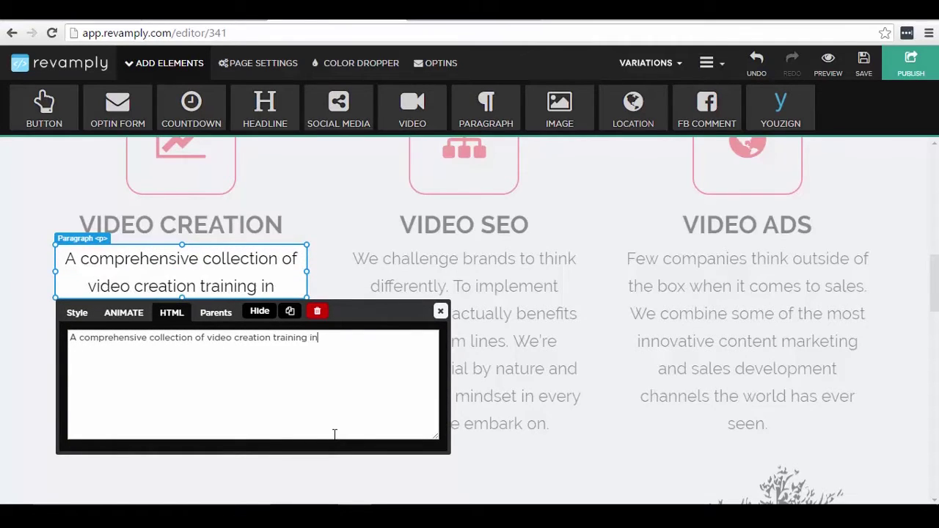
type("cluding script writing, v")
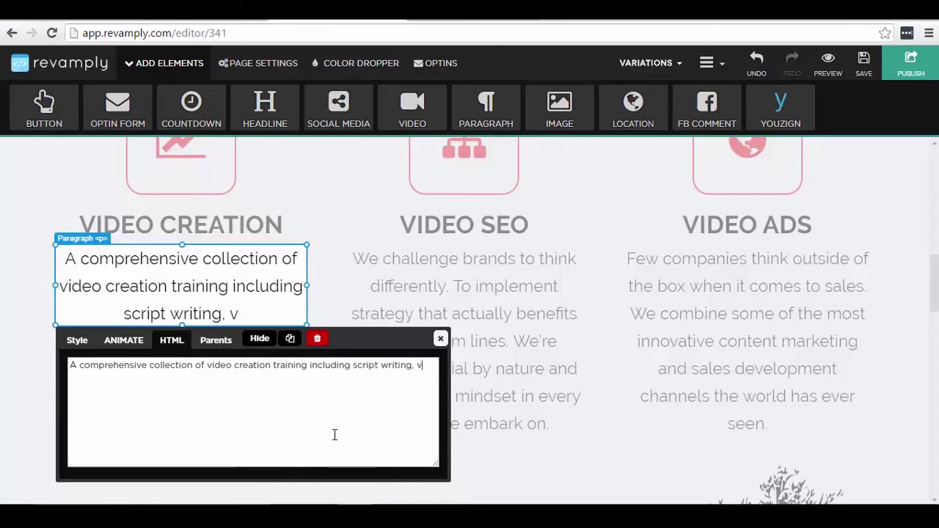
type("ideo shooting, and ")
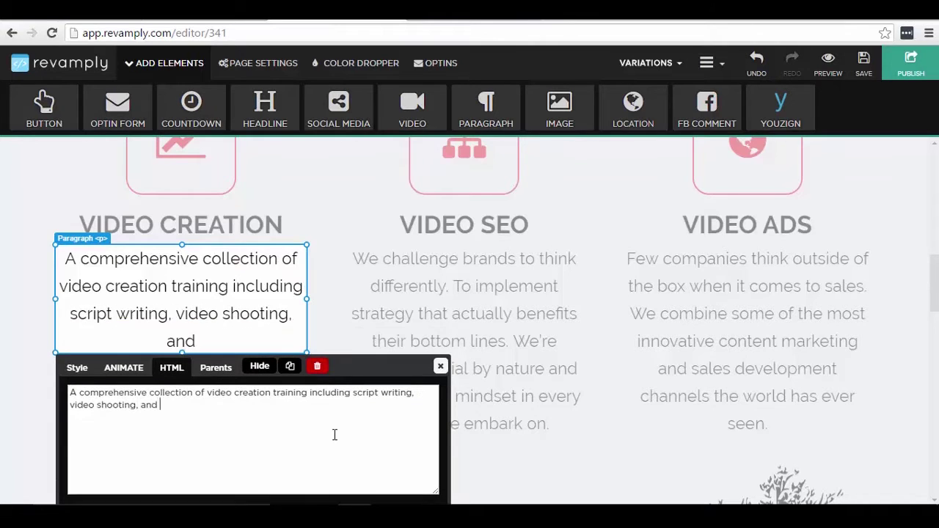
type("video editing")
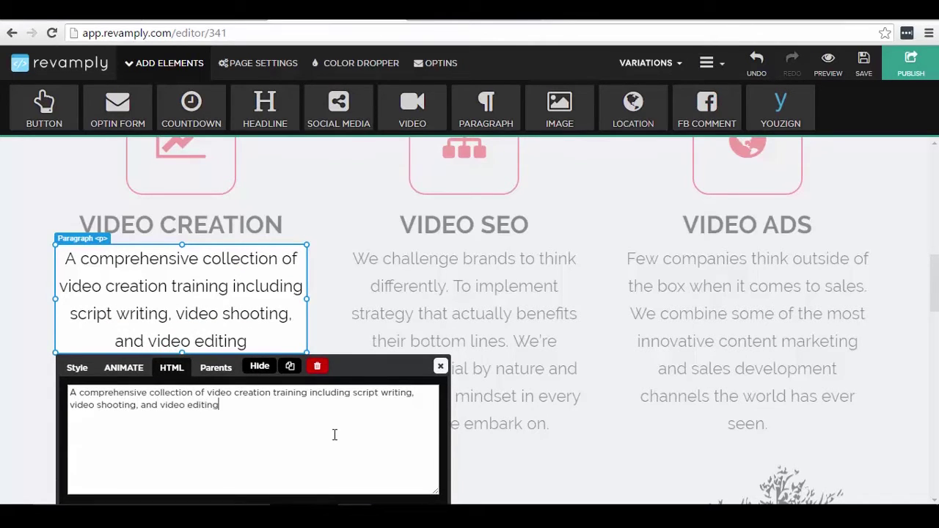
type(".")
left_click(453, 413)
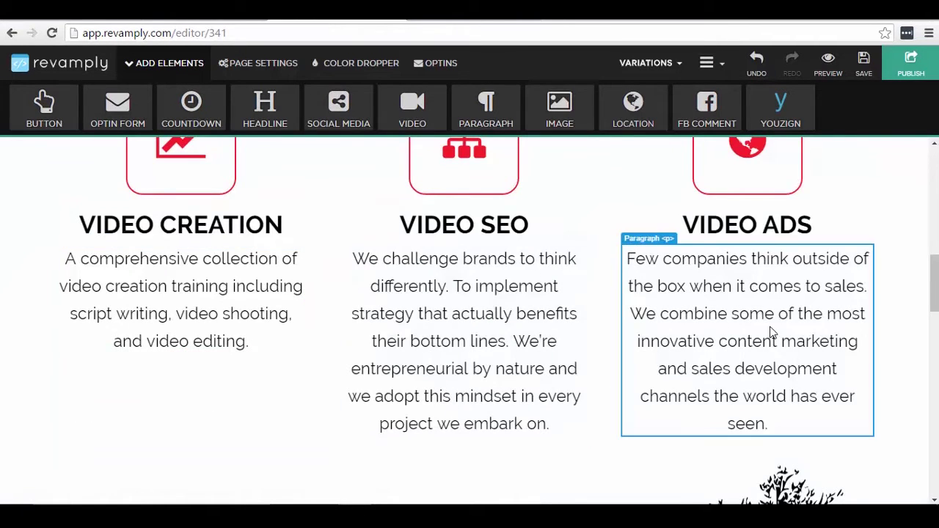
- Delete the "Clients Average 323% Growth in Their First Year with Us" block below the three columns
scroll(771, 339, "down", 3)
scroll(474, 256, "down", 3)
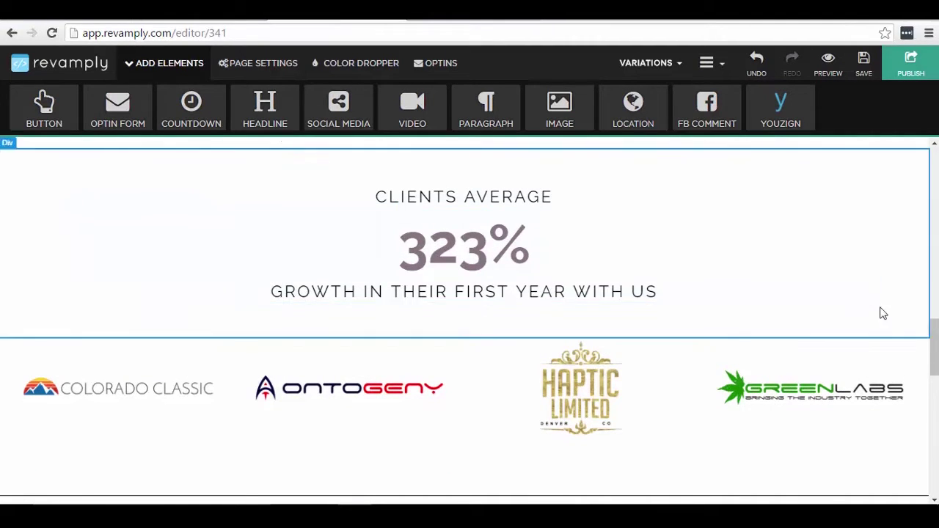
scroll(793, 294, "up", 2)
left_click(117, 321)
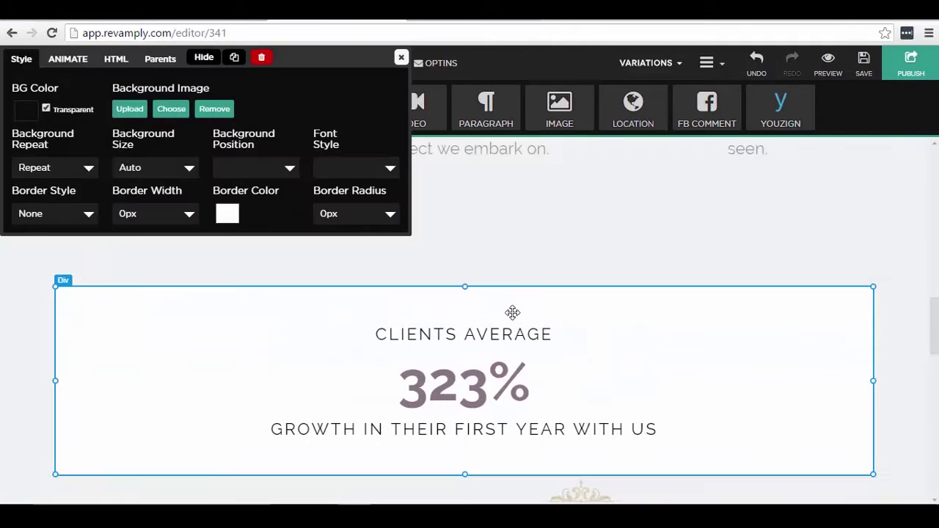
left_click(261, 57)
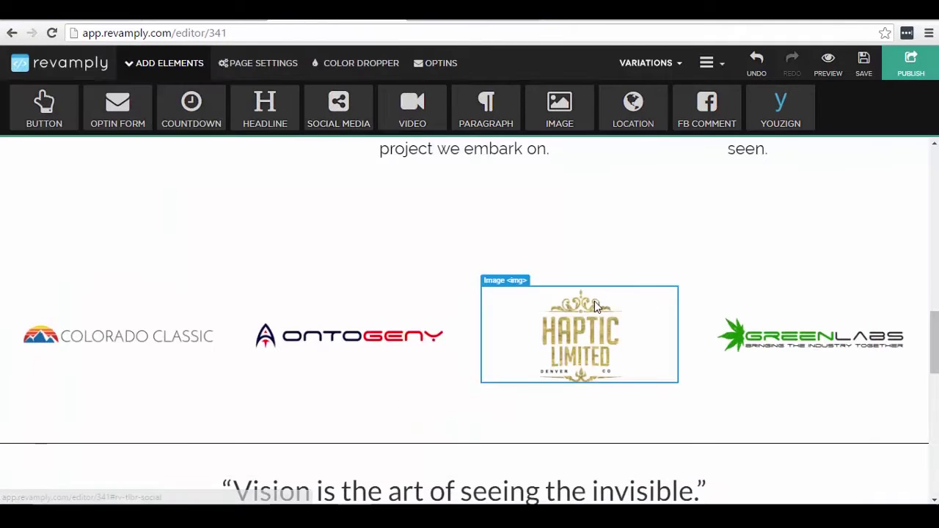
- Delete the row of client logos, from Colorado Classic to Greenlabs, above the Vision quote
left_click(196, 301)
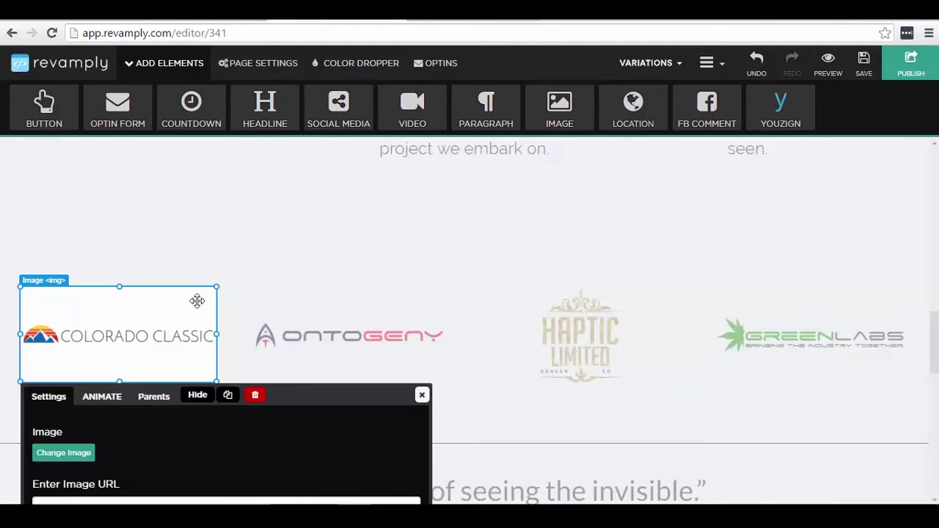
left_click(255, 396)
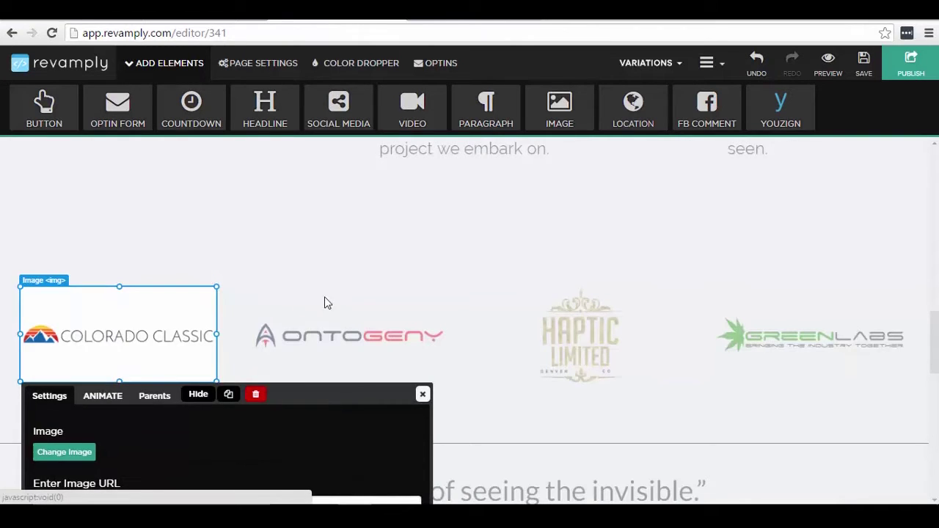
scroll(733, 304, "up", 2)
scroll(723, 323, "down", 1)
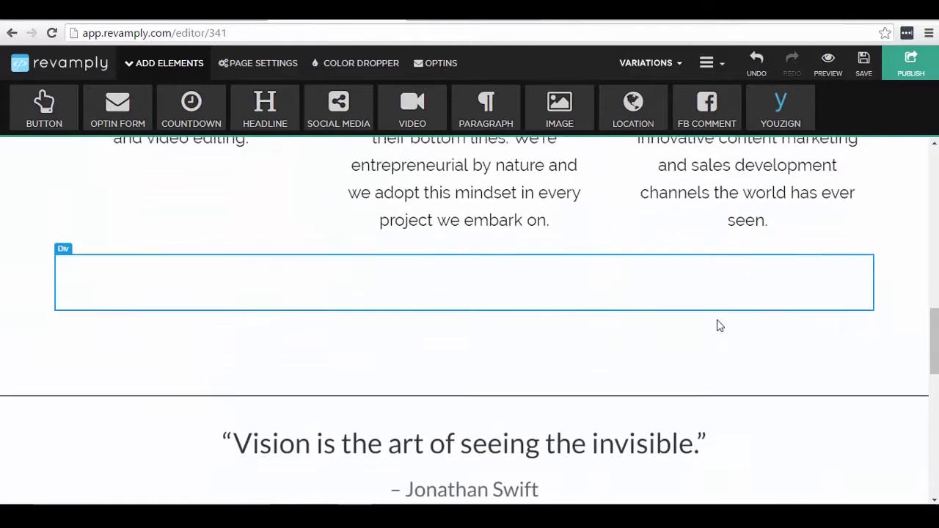
- Look through the rest of the edited page and compare it with the original adelopod.co page
scroll(476, 296, "down", 1)
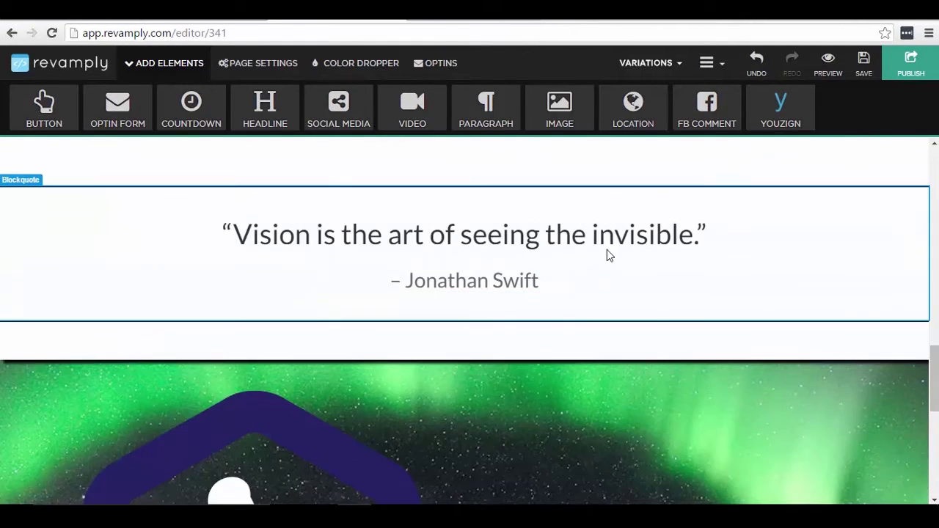
scroll(602, 263, "up", 1)
scroll(600, 266, "down", 8)
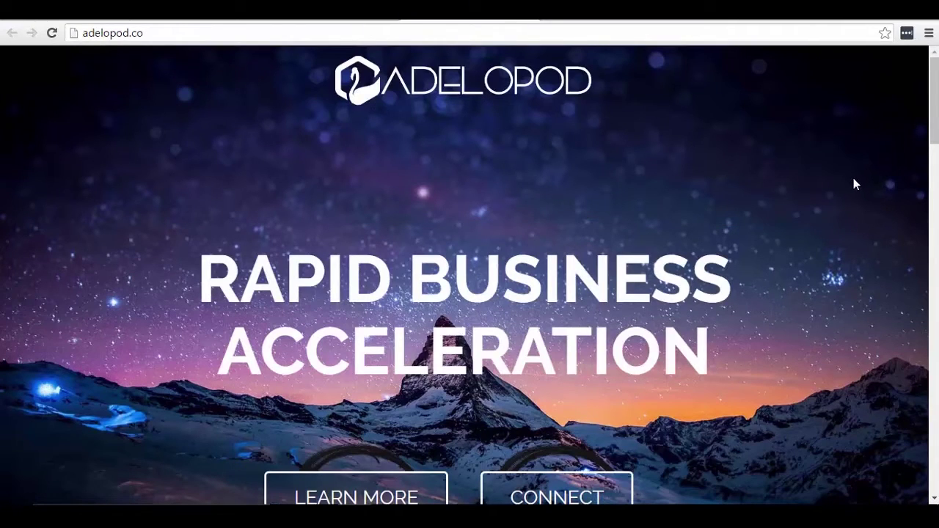
scroll(848, 183, "down", 6)
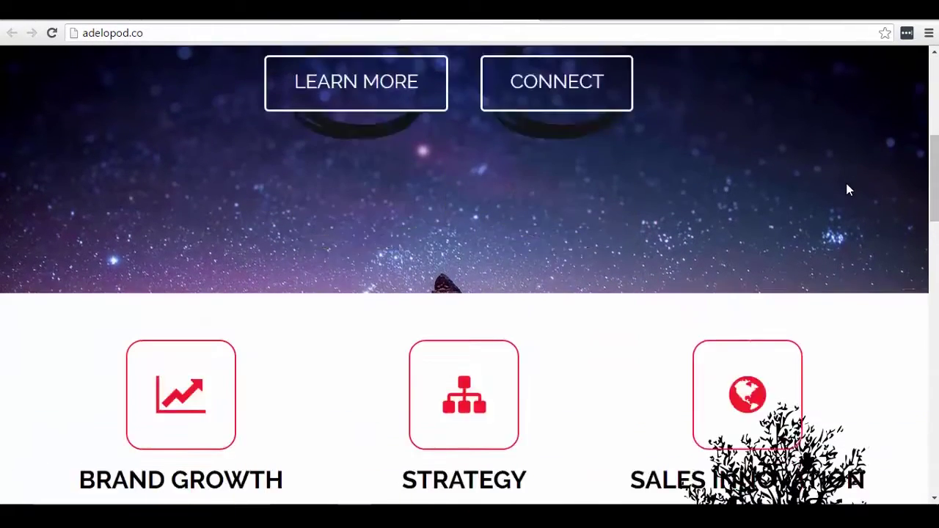
scroll(847, 190, "down", 3)
scroll(847, 190, "up", 10)
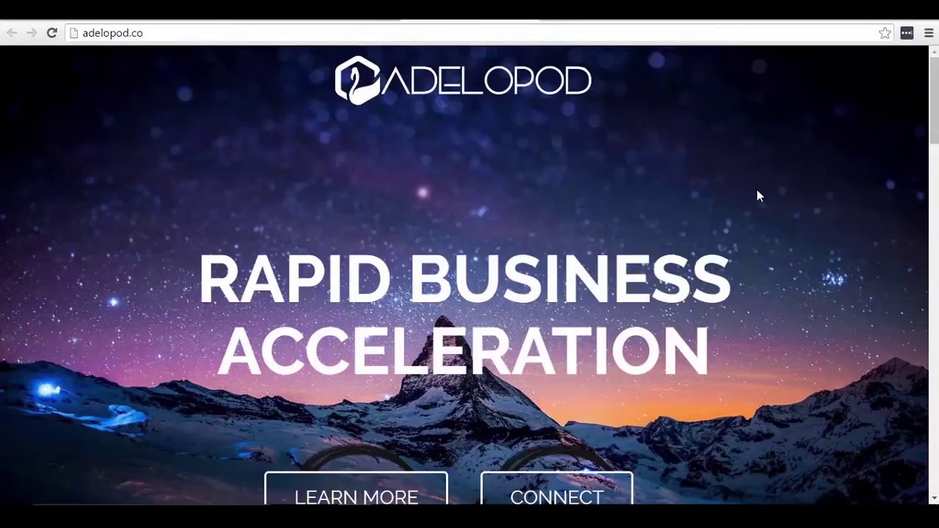
scroll(757, 192, "down", 3)
scroll(756, 192, "up", 2)
scroll(757, 190, "up", 1)
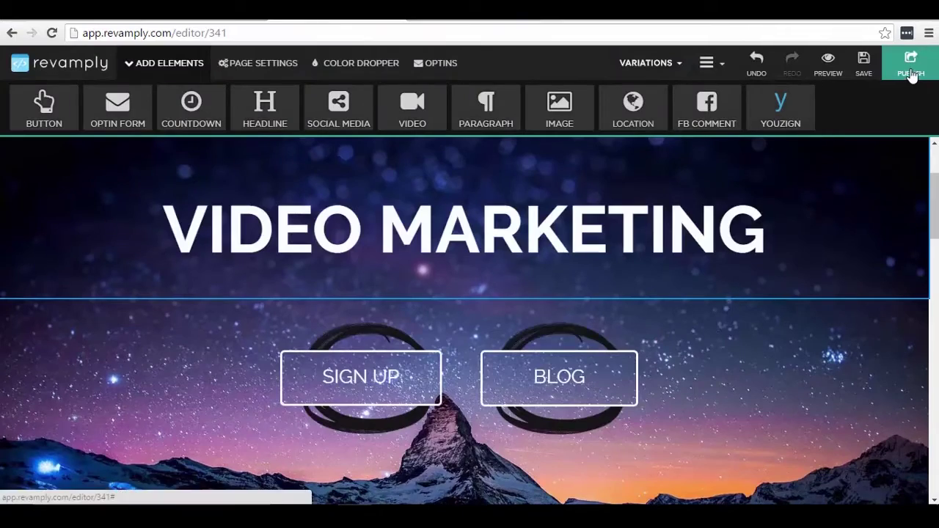
- Start publishing the video marketing page and copy the Revamply embed code for the website
left_click(911, 66)
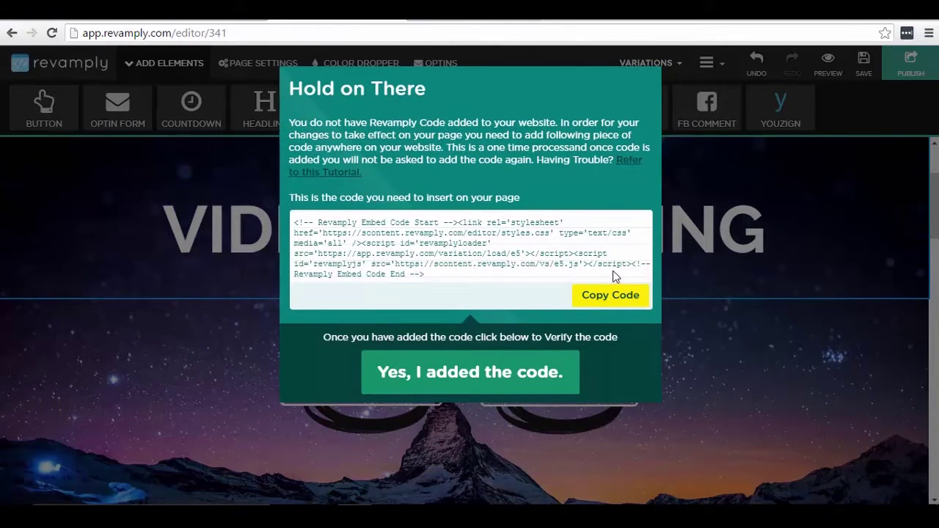
left_click(610, 294)
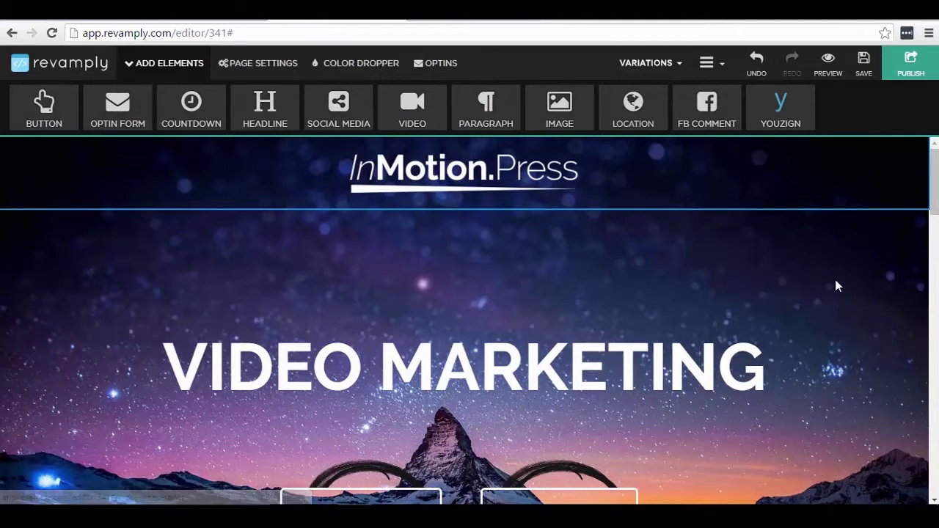
scroll(847, 336, "down", 2)
scroll(839, 345, "down", 4)
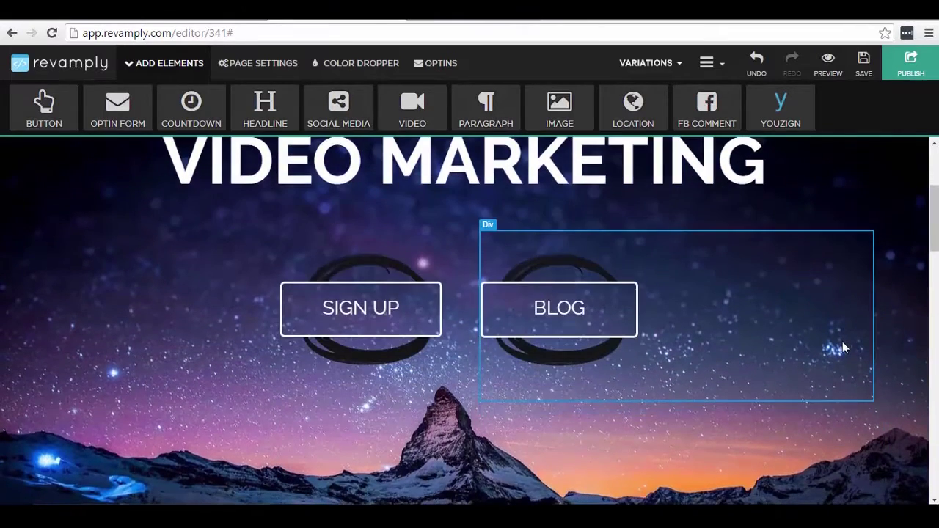
scroll(865, 334, "up", 6)
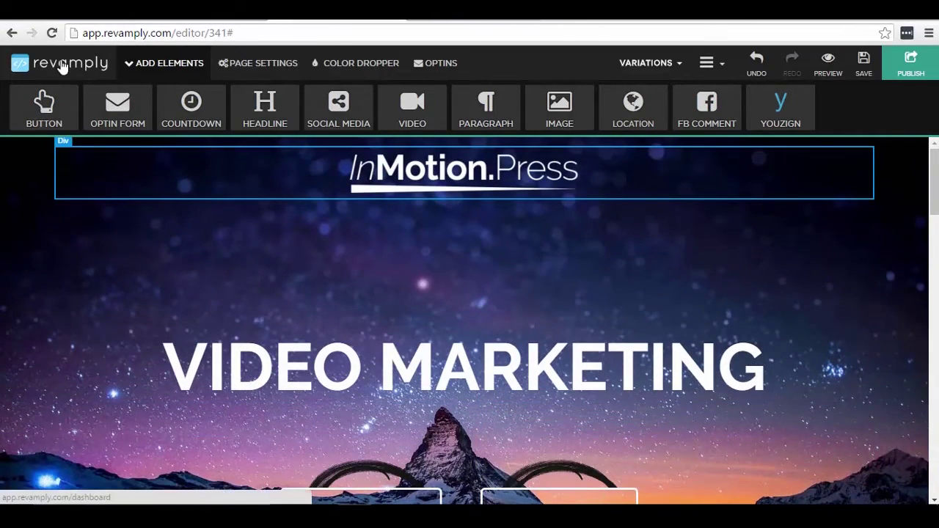
- Leave the editor for the Revamply dashboard and look through the JVZoo Top Sellers list
left_click(62, 64)
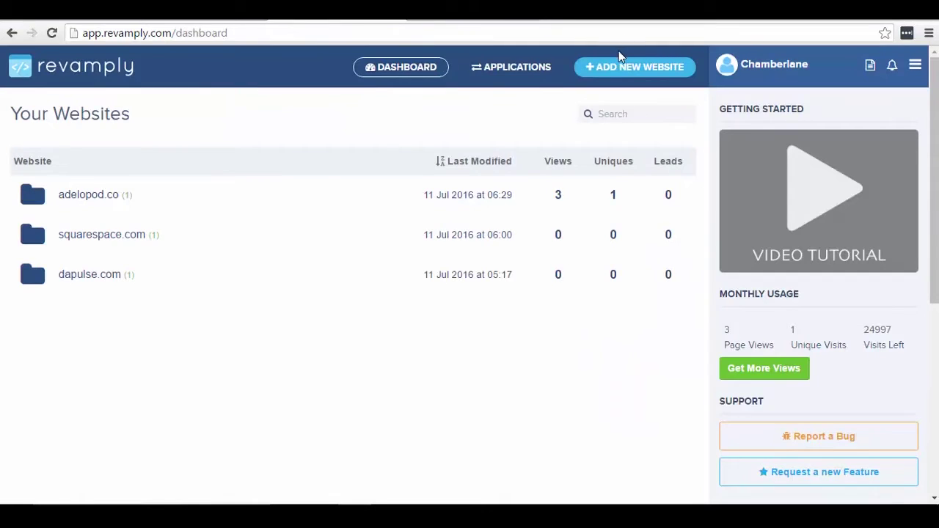
key("ctrl+Tab")
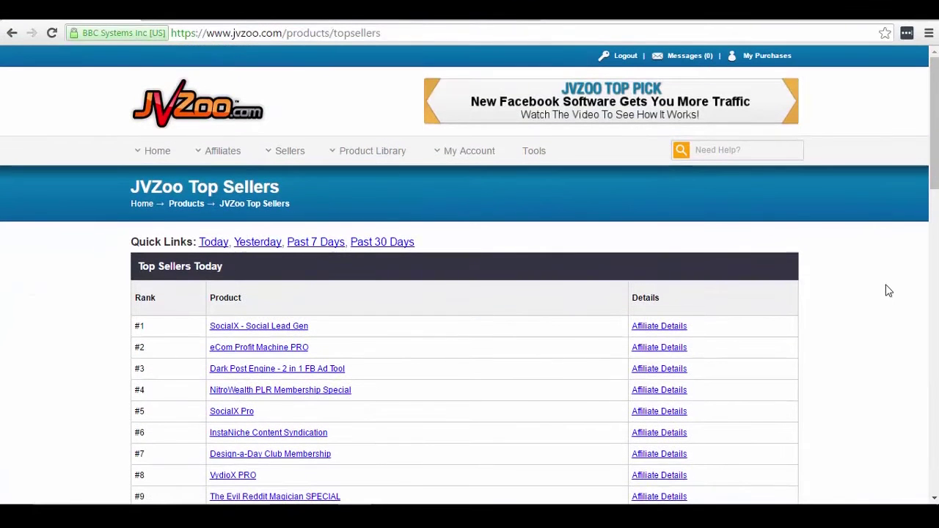
scroll(885, 292, "down", 2)
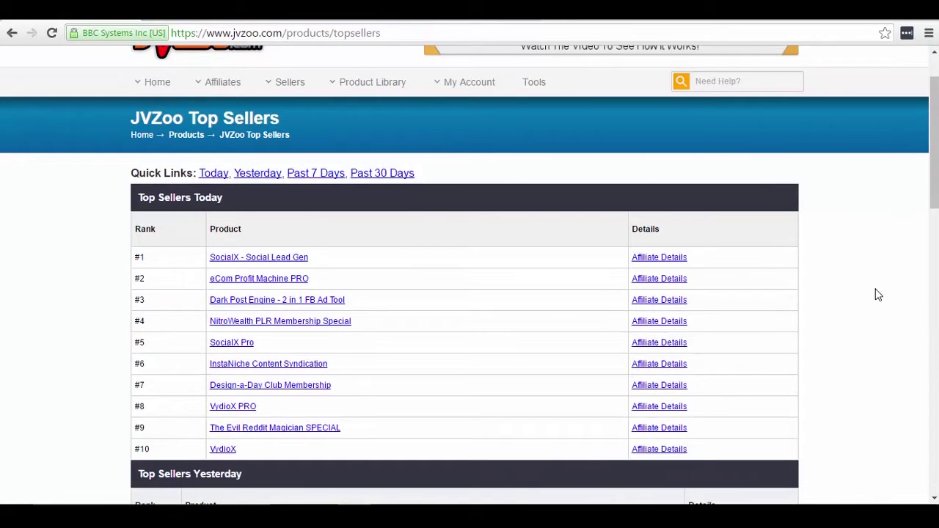
scroll(874, 292, "down", 2)
scroll(822, 291, "up", 1)
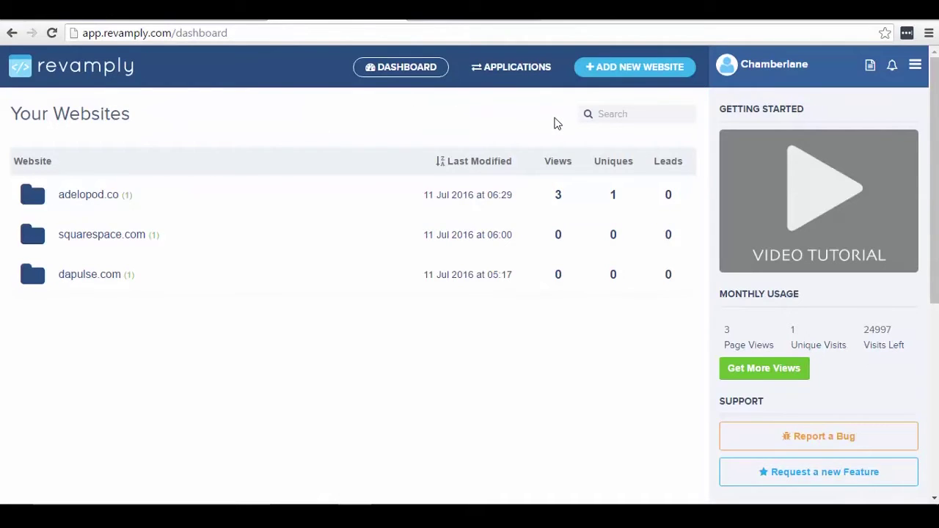
left_click(628, 74)
left_click(354, 179)
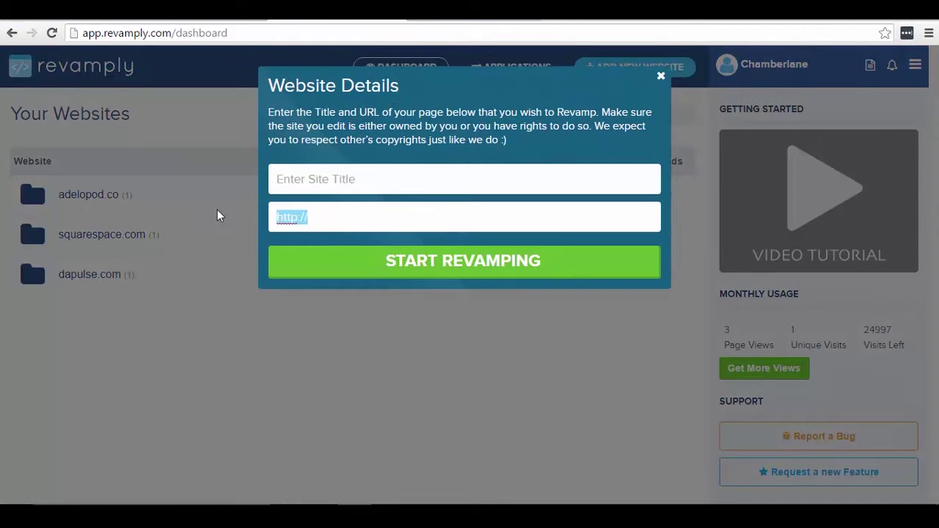
type("http://getsocialx.com/")
left_click(354, 184)
type("S")
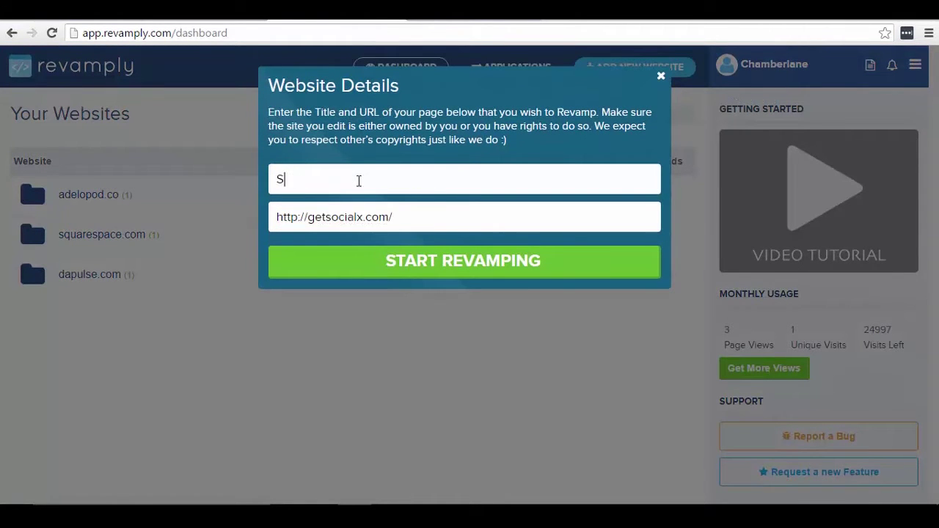
type("ocial X")
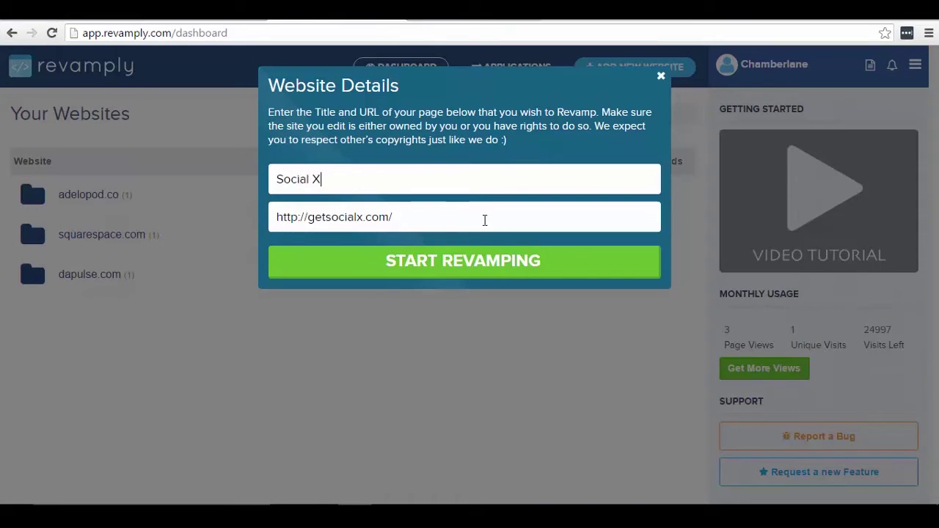
left_click(511, 273)
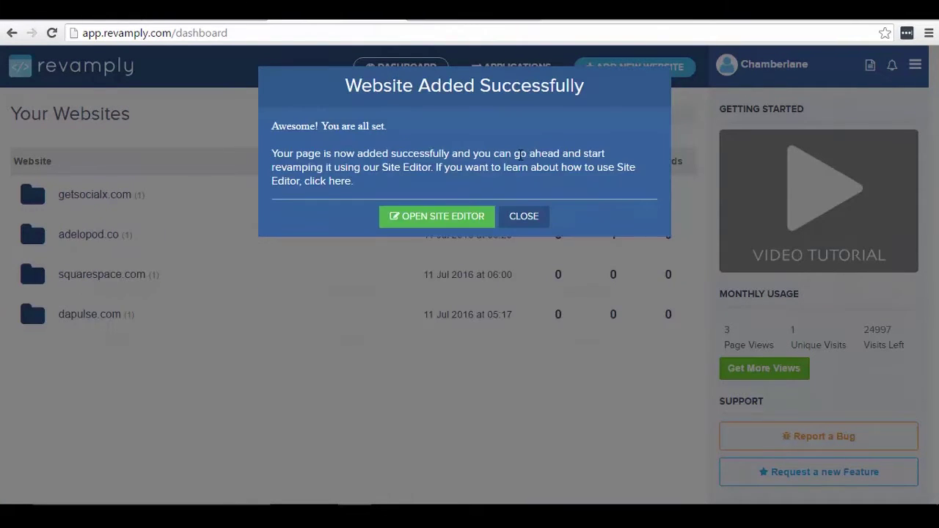
left_click(427, 218)
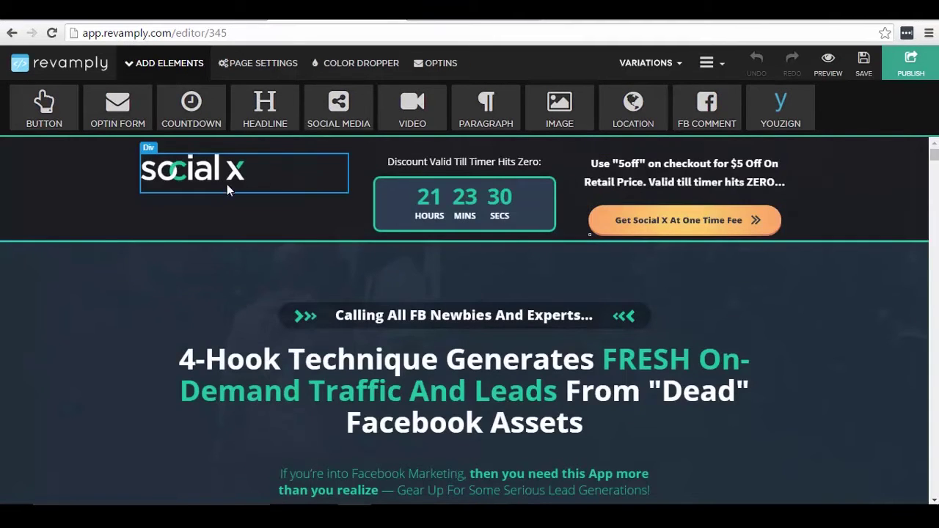
- Replace the Social X logo in the page header with the "Logo white" image from the In Motion Press folder
scroll(808, 345, "down", 4)
scroll(808, 346, "up", 3)
scroll(538, 288, "up", 1)
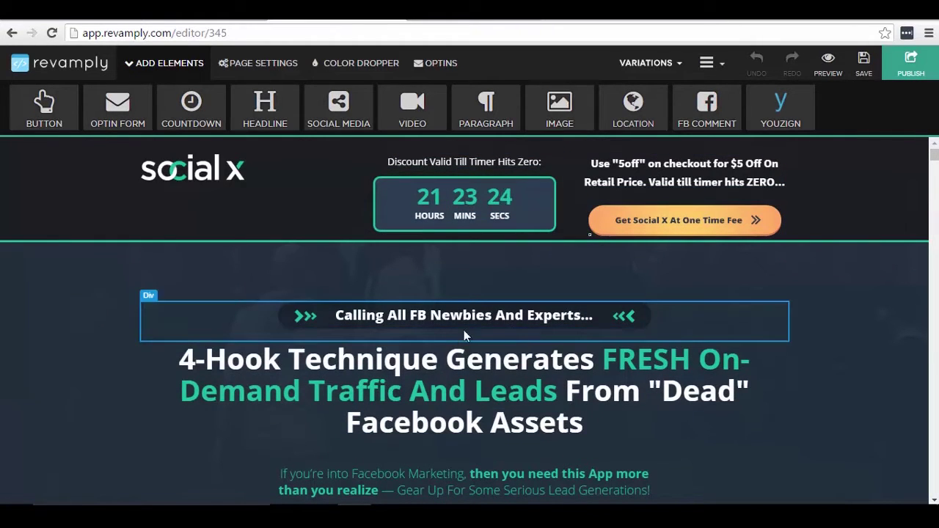
scroll(513, 367, "down", 4)
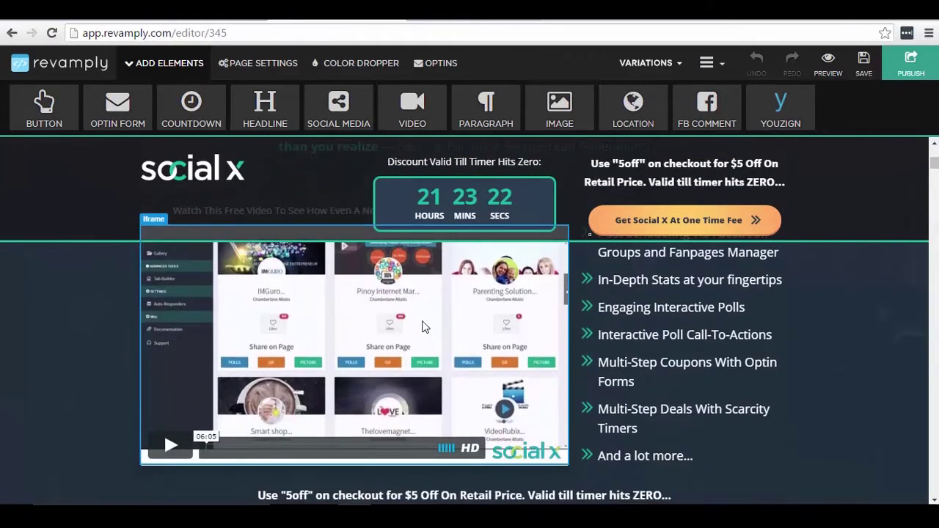
scroll(535, 343, "up", 4)
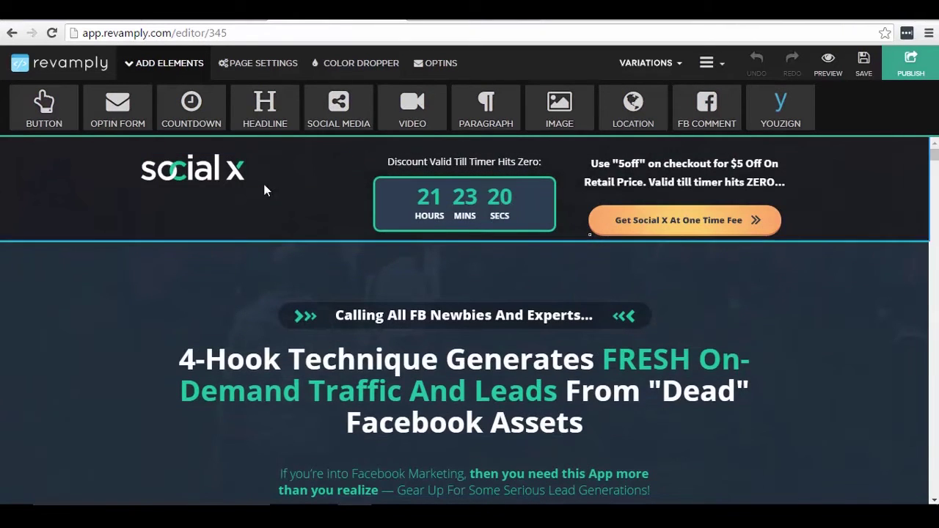
left_click(183, 171)
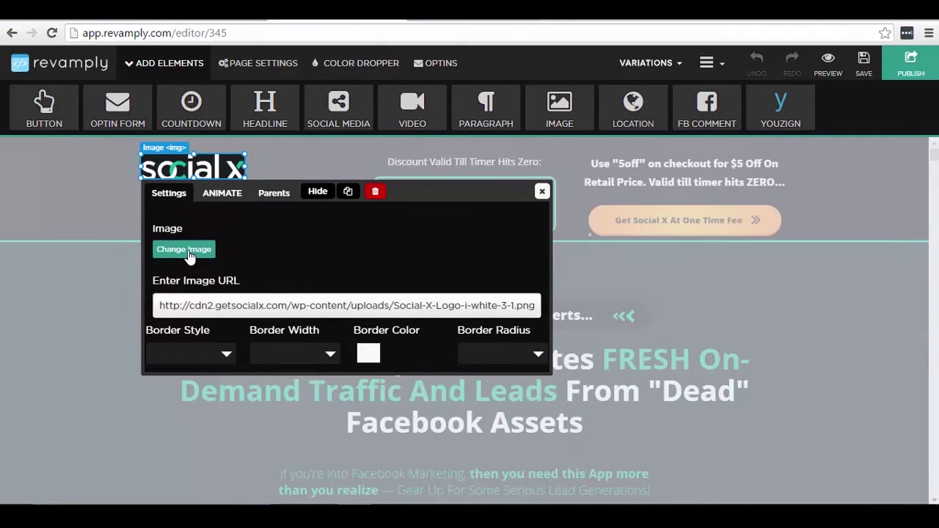
left_click(188, 255)
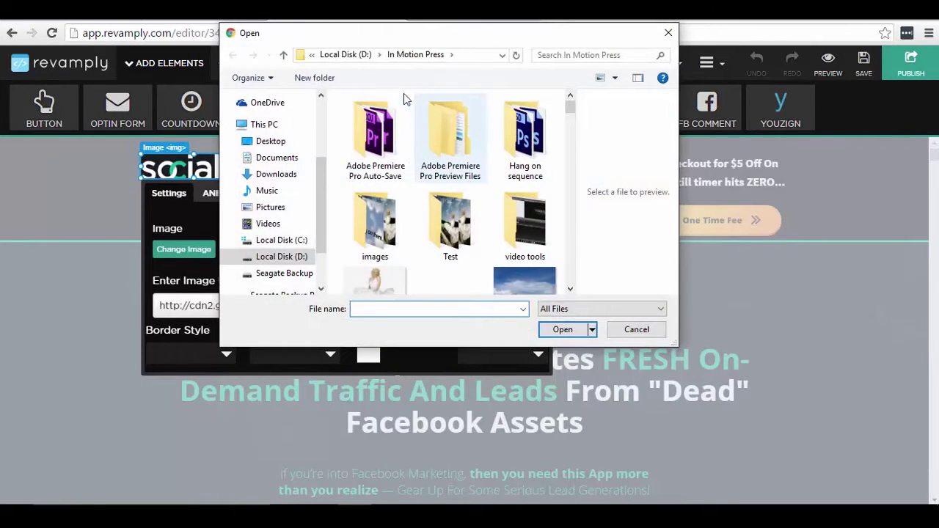
scroll(514, 188, "down", 3)
scroll(513, 189, "down", 5)
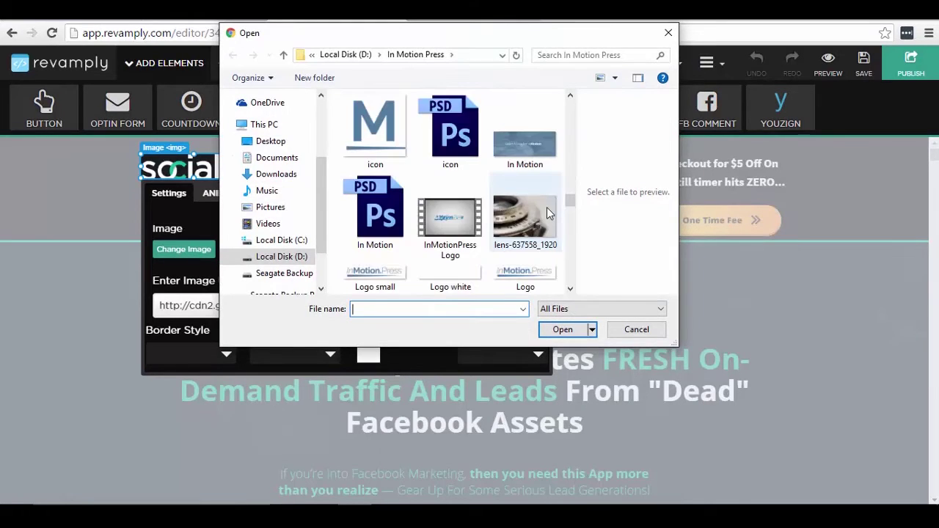
scroll(546, 207, "down", 2)
scroll(547, 207, "up", 2)
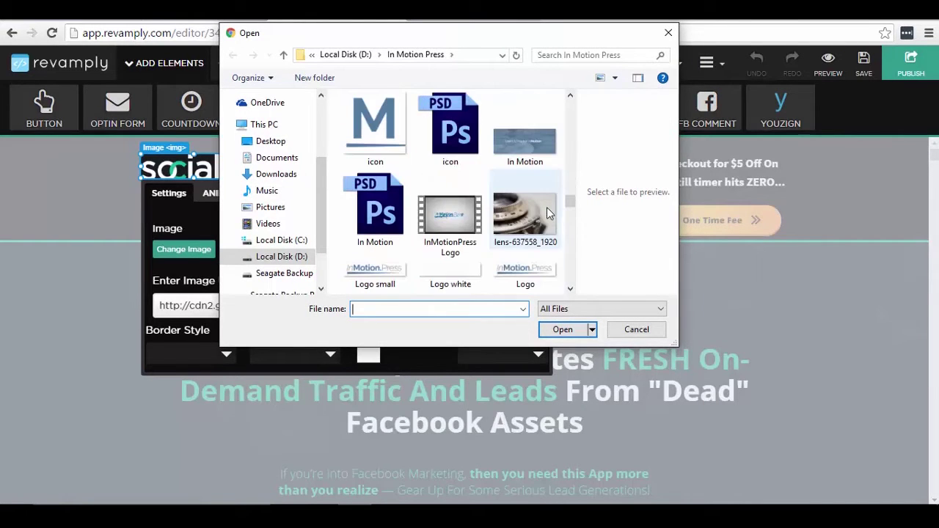
left_click(469, 270)
left_click(562, 329)
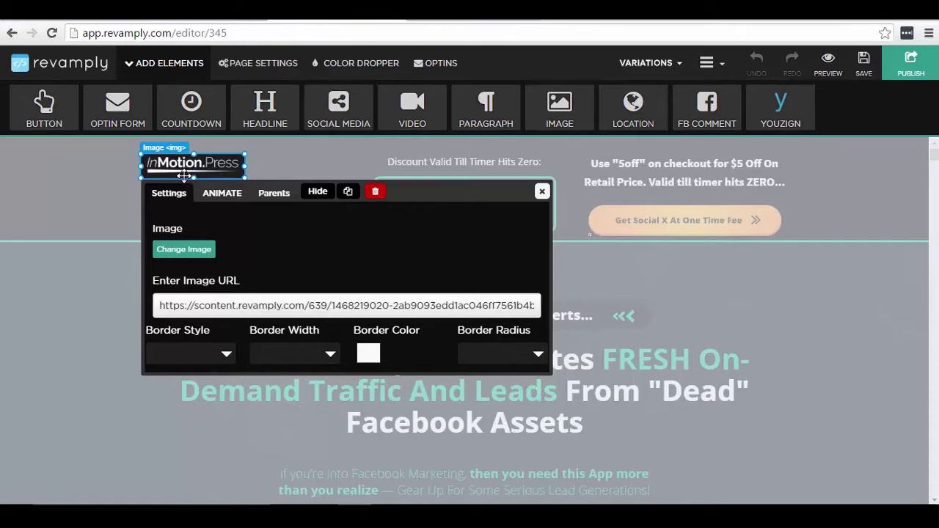
left_click(542, 192)
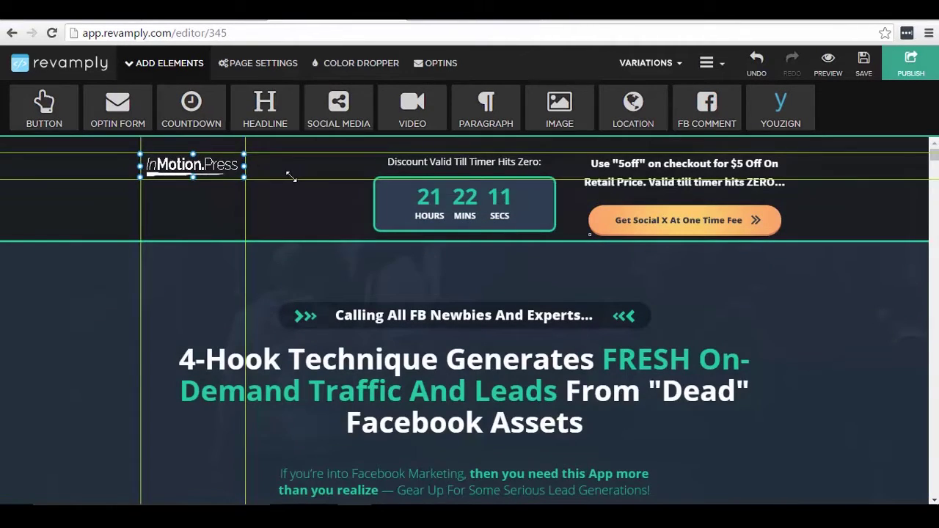
- Reposition the InMotion.Press logo lower in the header, level with the countdown timer
left_click(241, 171)
left_click_drag(245, 176, 256, 185)
left_click_drag(206, 150, 204, 196)
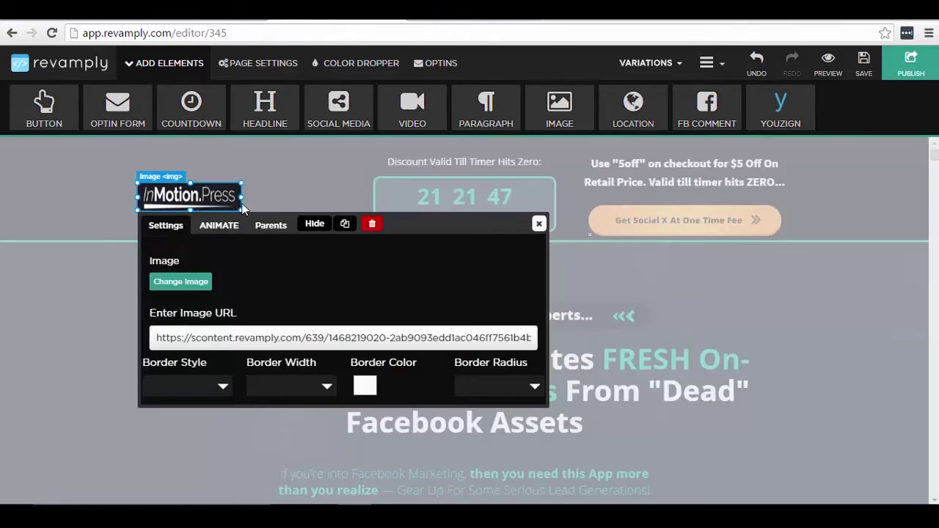
left_click(452, 314)
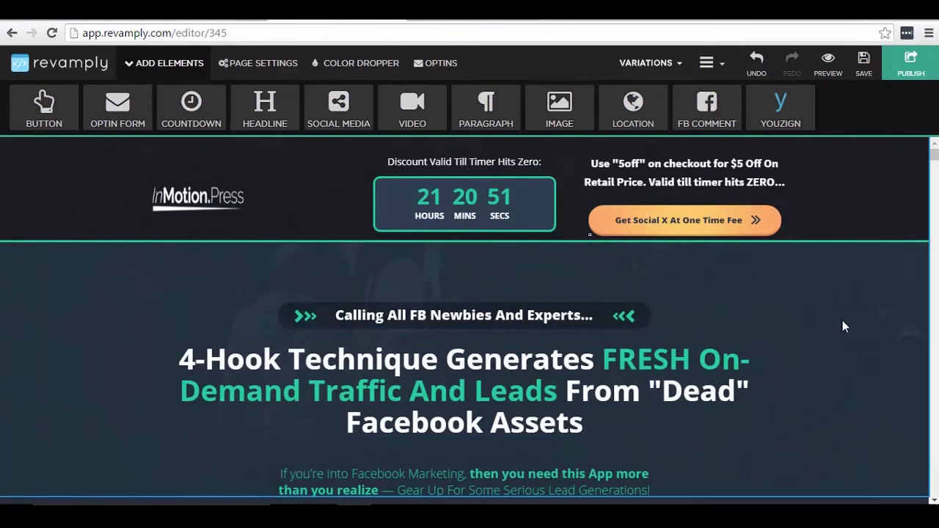
- Inspect the style settings of the "4-Hook Technique" headline and the iframe URL of the sales video without changing them
scroll(840, 322, "down", 1)
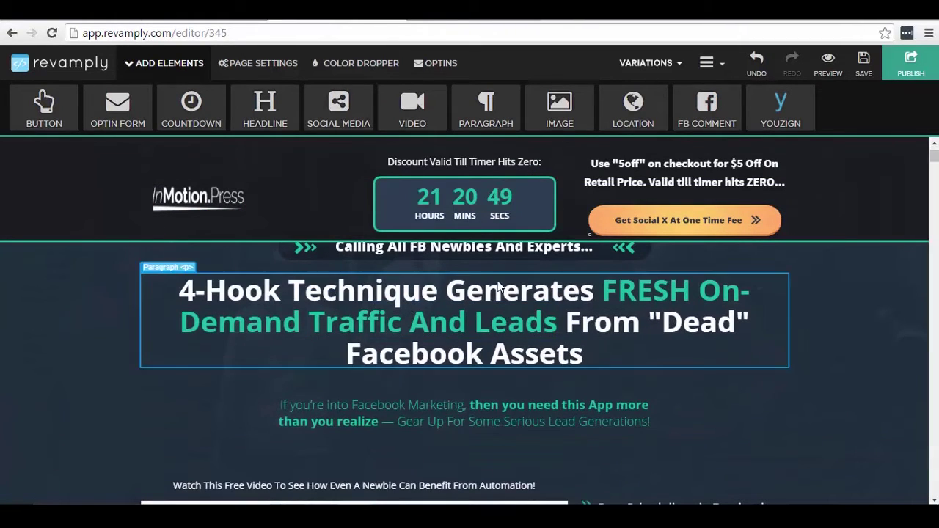
left_click(306, 323)
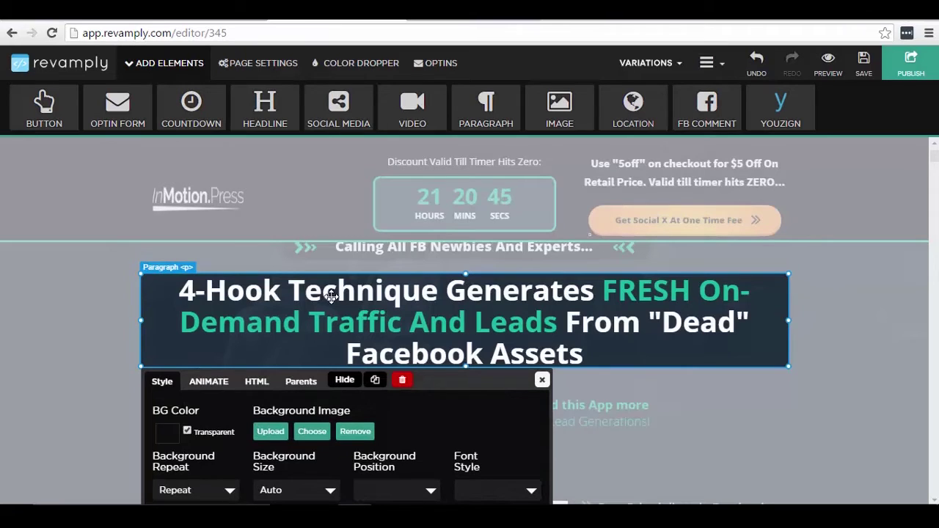
left_click(541, 379)
scroll(684, 376, "down", 2)
scroll(684, 376, "down", 2)
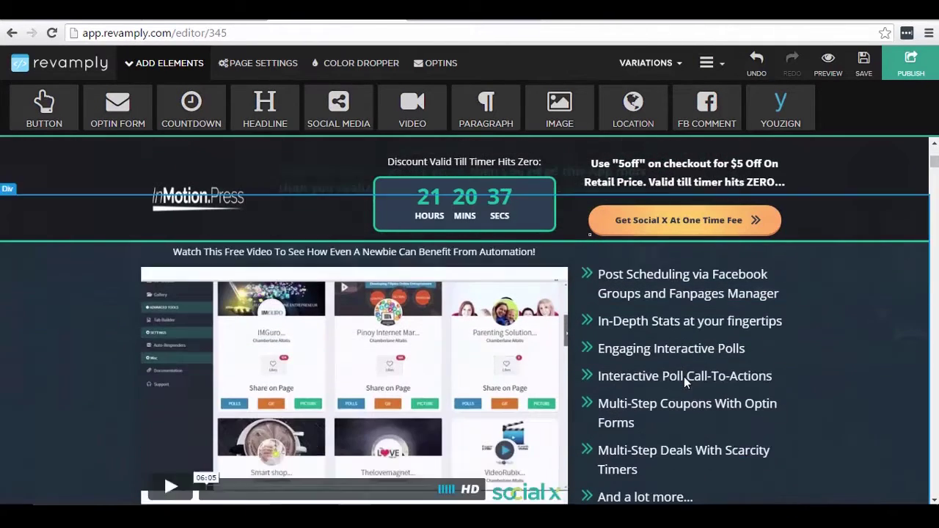
left_click(421, 299)
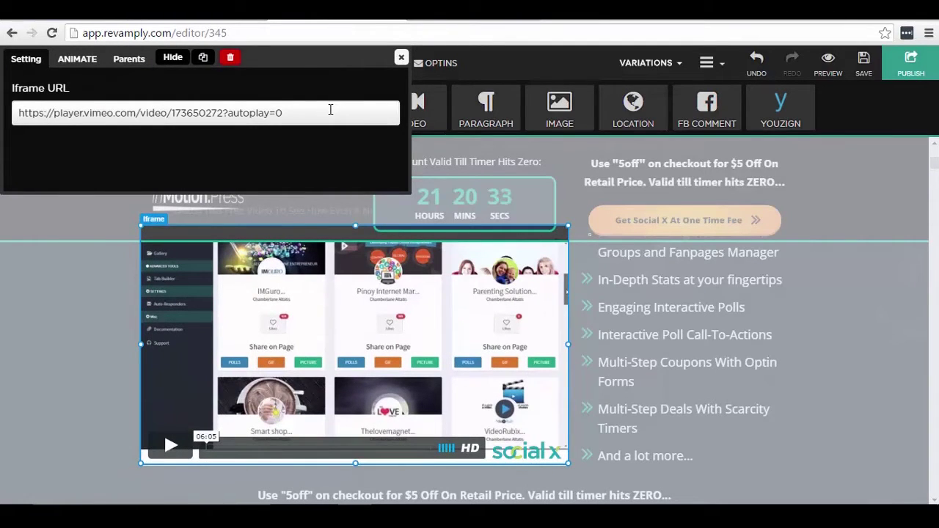
left_click(401, 57)
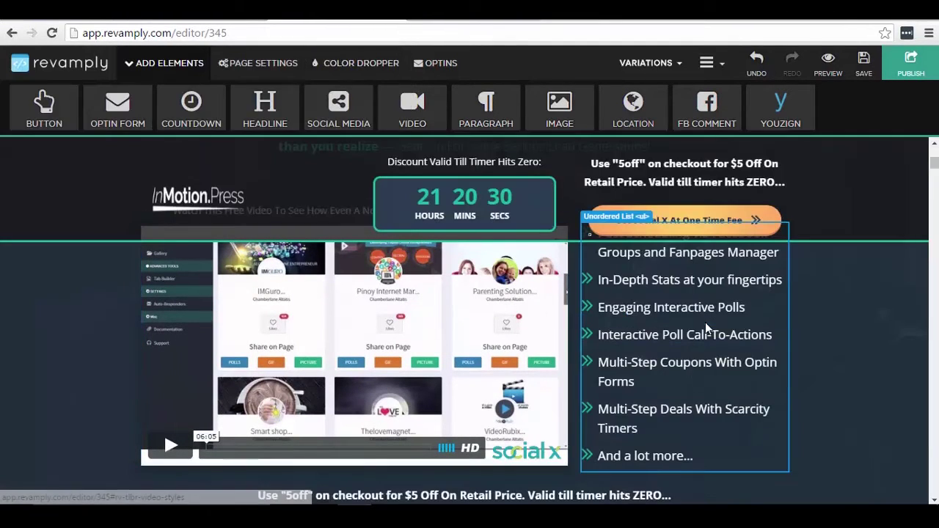
- Inspect the image settings of the large "Get Social X At One Time Fee" button below the sales video
scroll(704, 322, "up", 2)
scroll(650, 390, "down", 5)
left_click(481, 295)
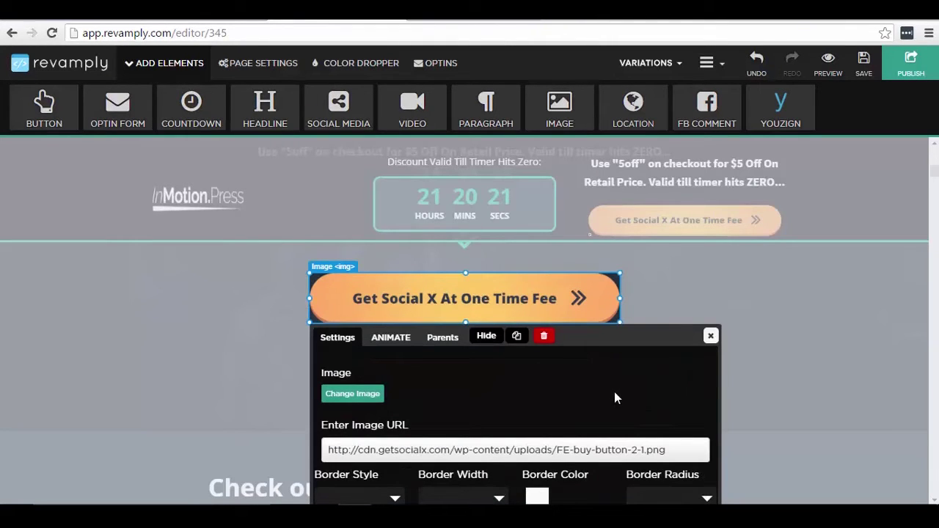
left_click(799, 379)
scroll(799, 379, "down", 3)
scroll(798, 380, "up", 5)
scroll(798, 380, "up", 4)
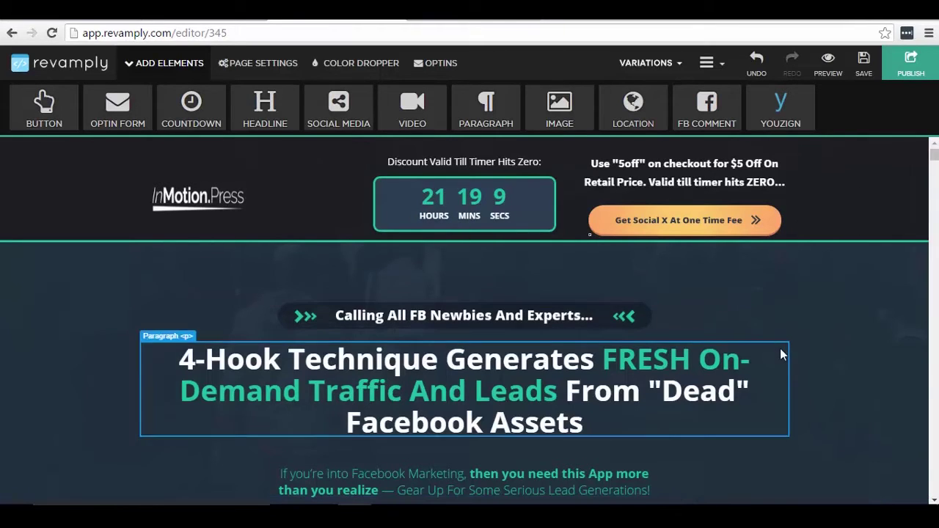
- View the adelopod.co page and review the Social X page from its header down to the testimonials section
scroll(813, 322, "down", 1)
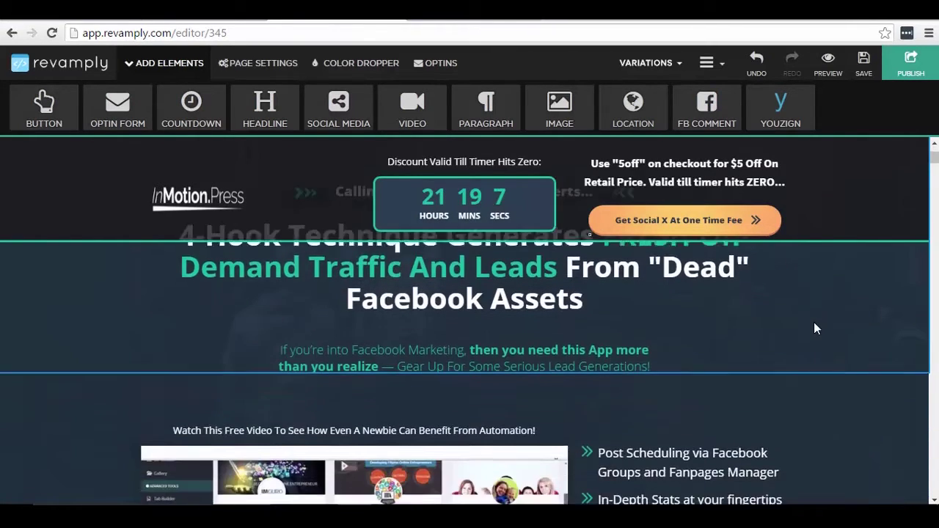
scroll(814, 322, "up", 1)
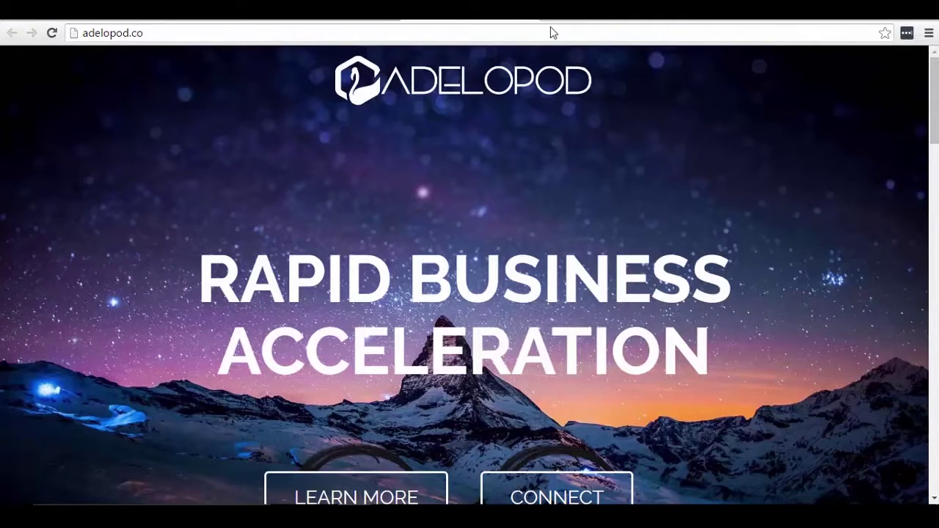
scroll(791, 249, "down", 1)
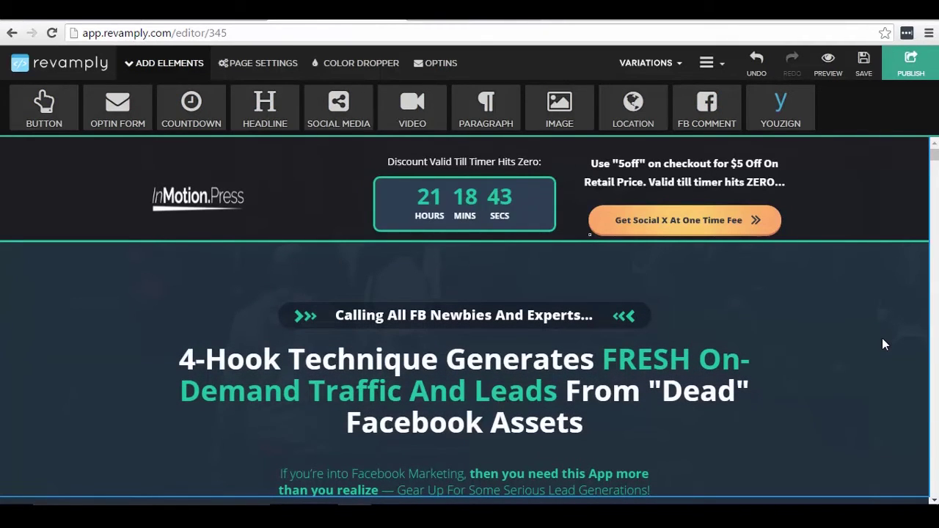
scroll(882, 339, "down", 4)
scroll(882, 338, "up", 4)
scroll(868, 341, "down", 2)
scroll(868, 341, "up", 2)
scroll(856, 334, "down", 2)
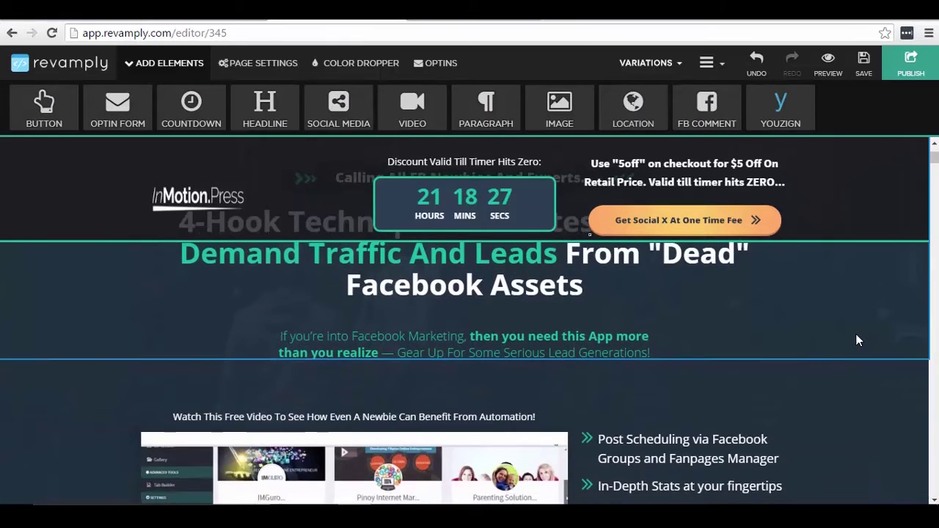
scroll(855, 334, "up", 2)
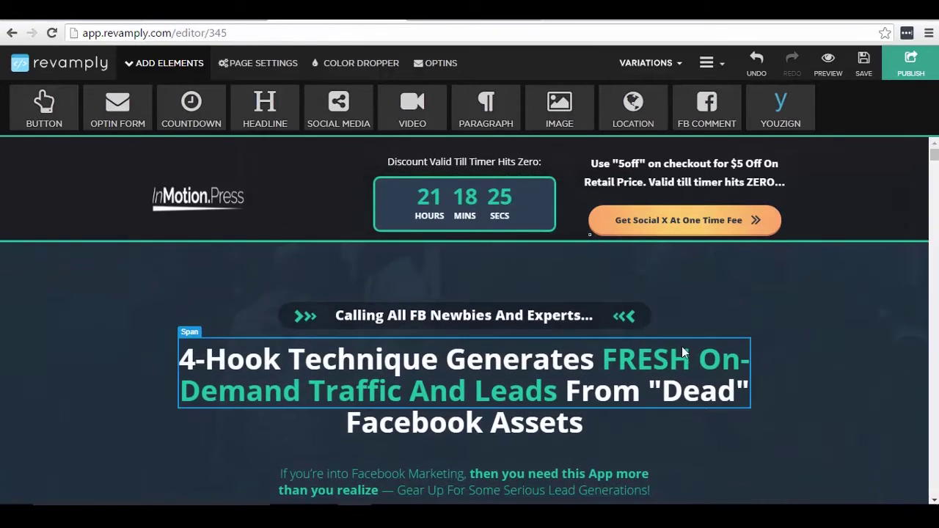
scroll(827, 329, "down", 8)
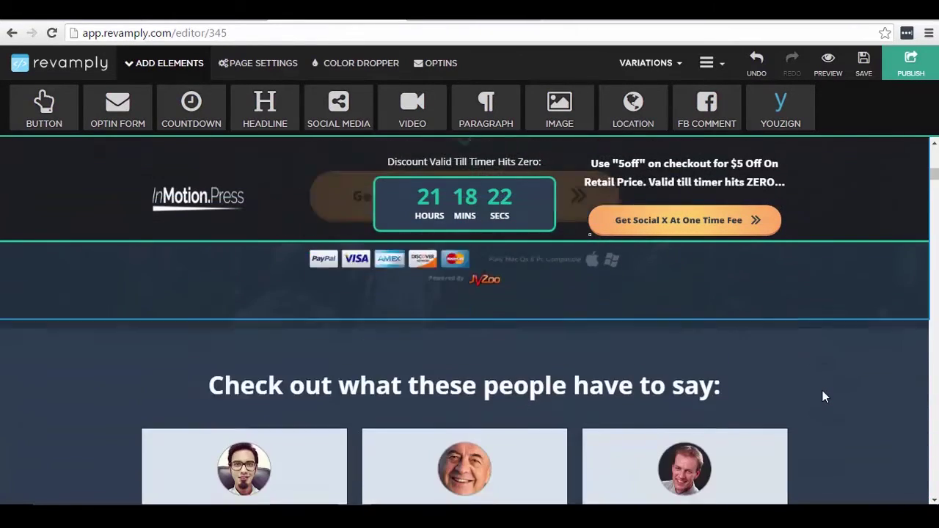
scroll(822, 392, "up", 8)
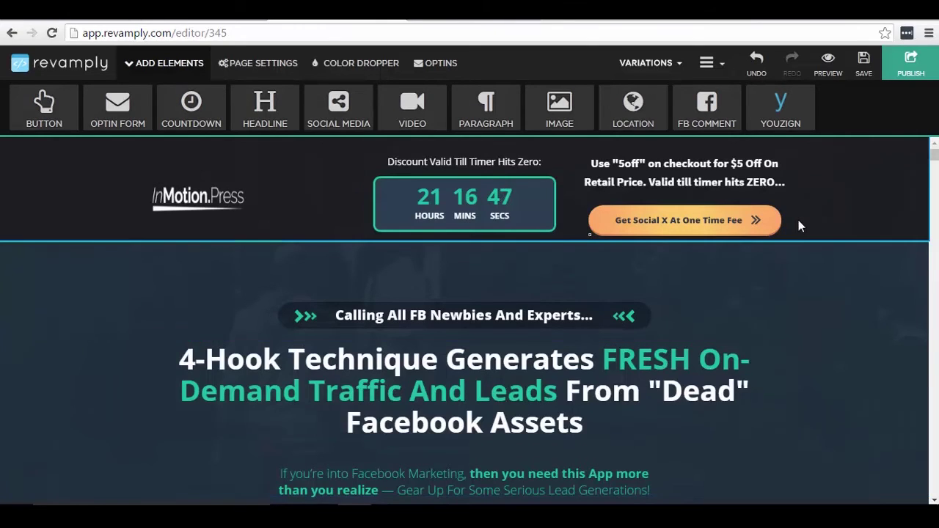
scroll(796, 271, "down", 5)
scroll(797, 271, "up", 3)
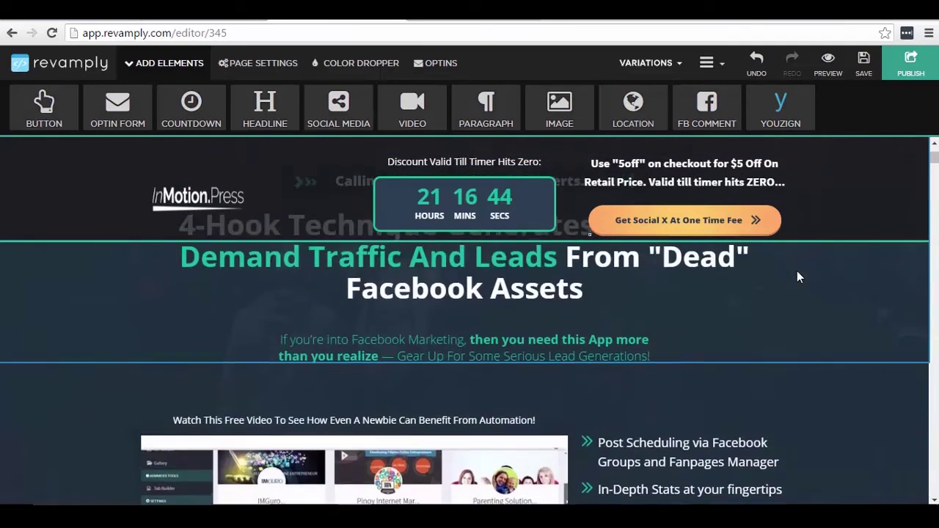
scroll(797, 274, "up", 2)
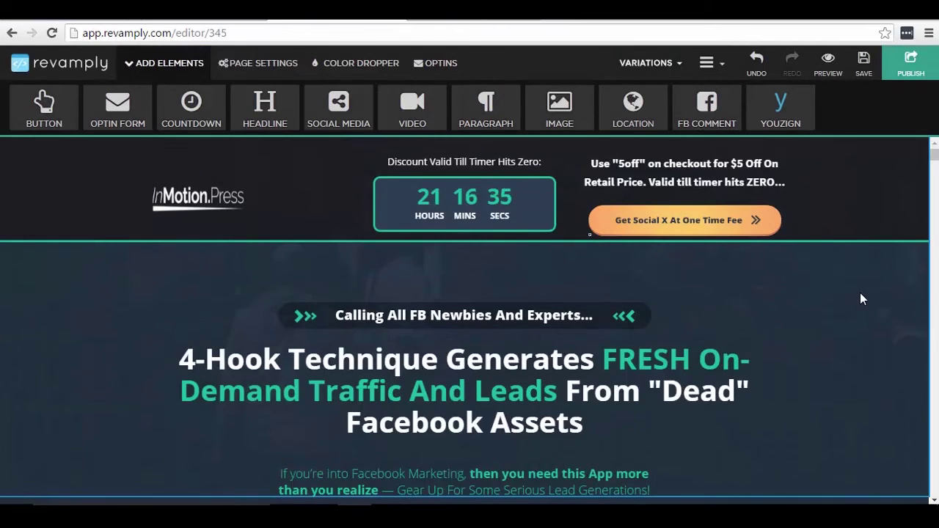
scroll(862, 299, "down", 5)
scroll(861, 301, "up", 2)
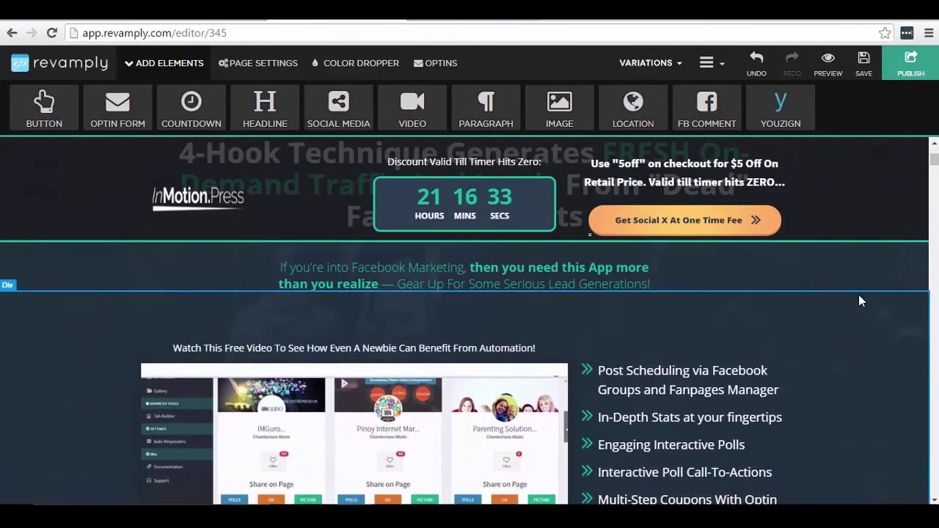
scroll(861, 300, "down", 4)
scroll(861, 301, "up", 4)
scroll(859, 294, "up", 1)
scroll(858, 295, "down", 3)
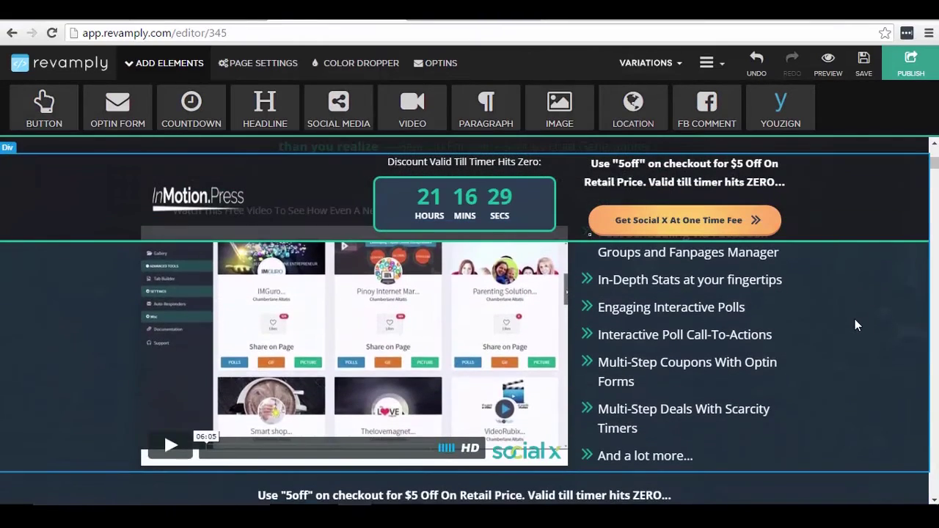
scroll(854, 325, "down", 4)
scroll(852, 324, "up", 6)
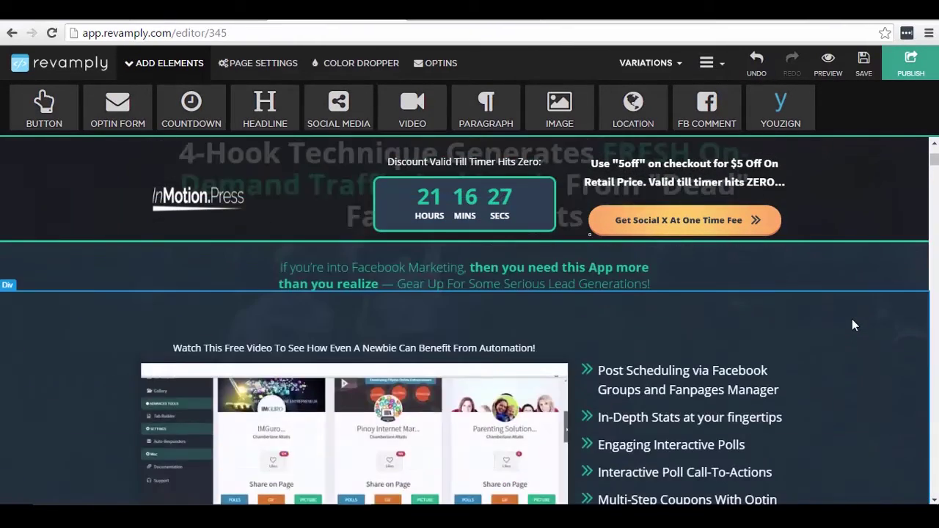
scroll(852, 325, "up", 3)
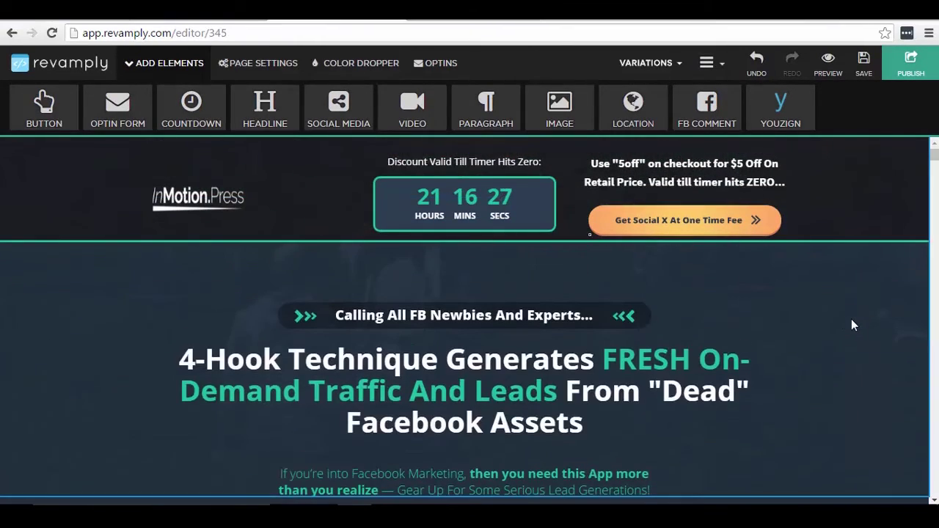
- Inspect the image settings of the "Calling All FB Newbies And Experts..." banner and look through the page below it
left_click(454, 317)
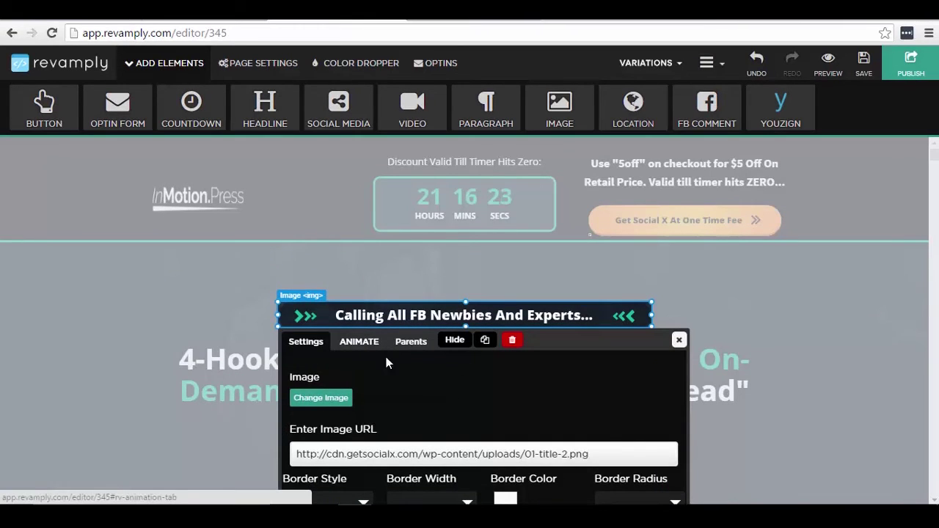
left_click(680, 342)
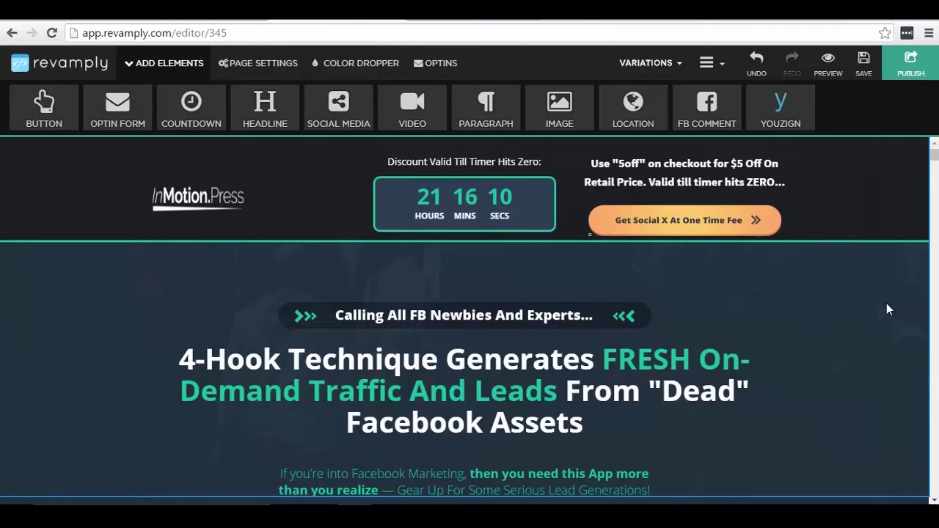
scroll(882, 313, "down", 3)
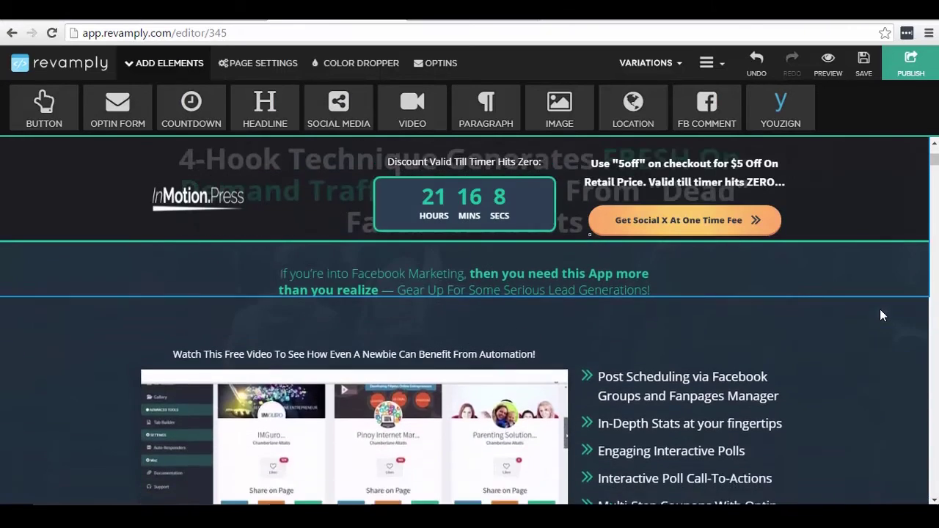
scroll(882, 315, "down", 10)
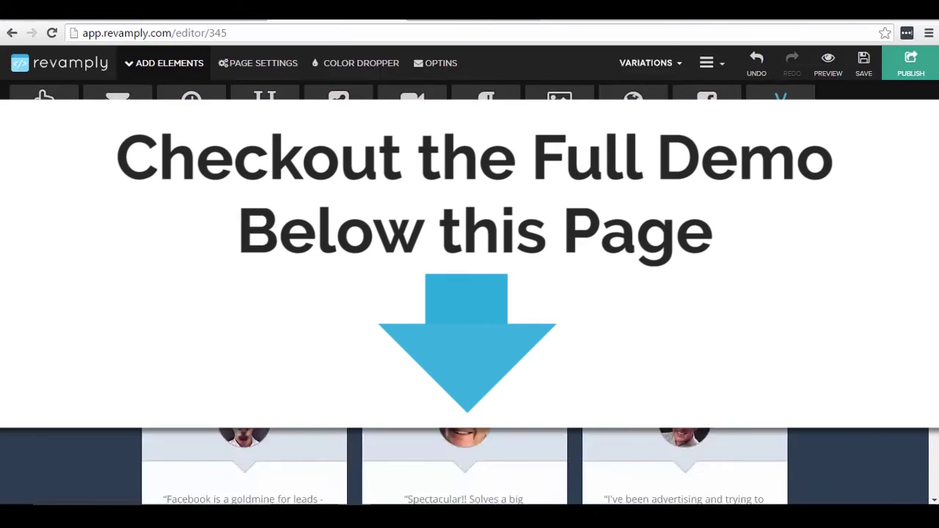
scroll(470, 465, "down", 5)
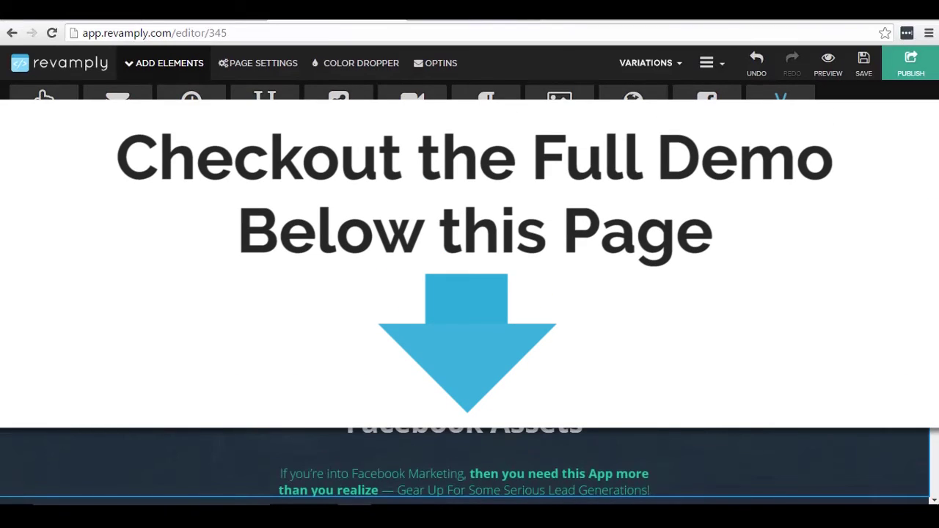